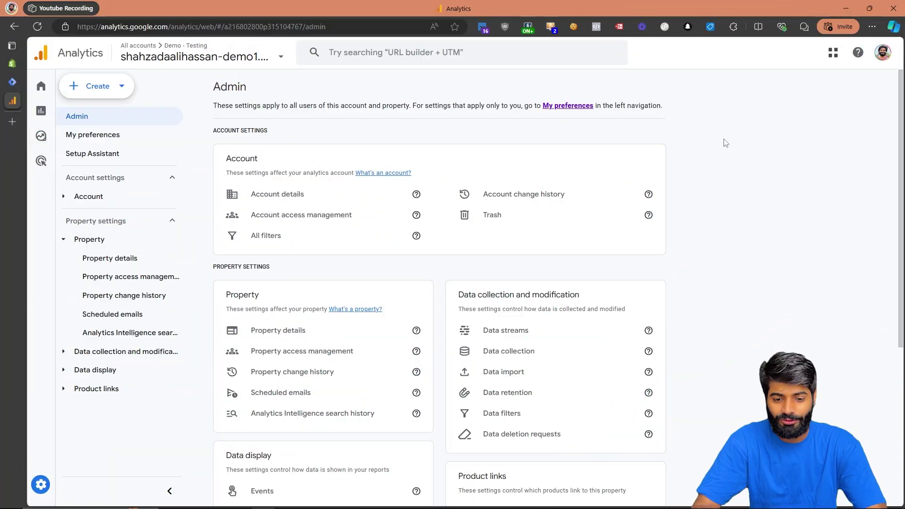
Step: Review the users and their roles in the Analytics property's access management
mouse_move(74, 459)
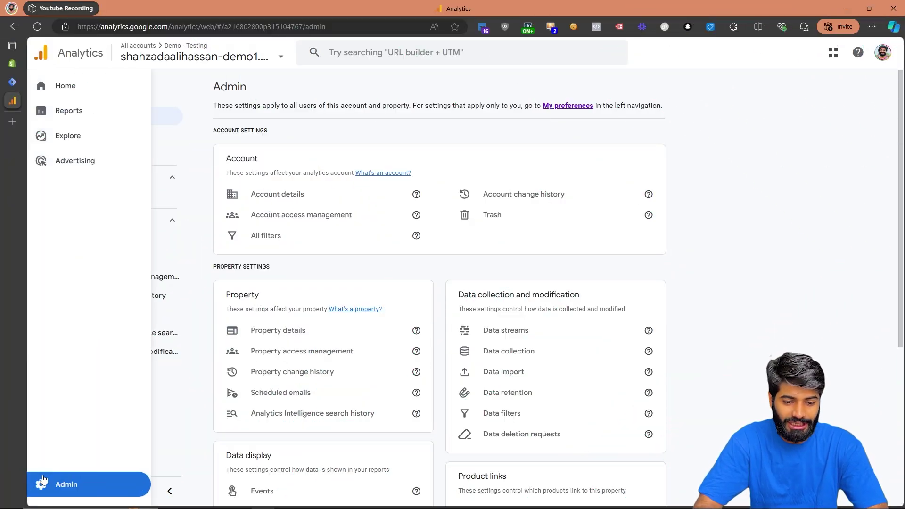
click(311, 358)
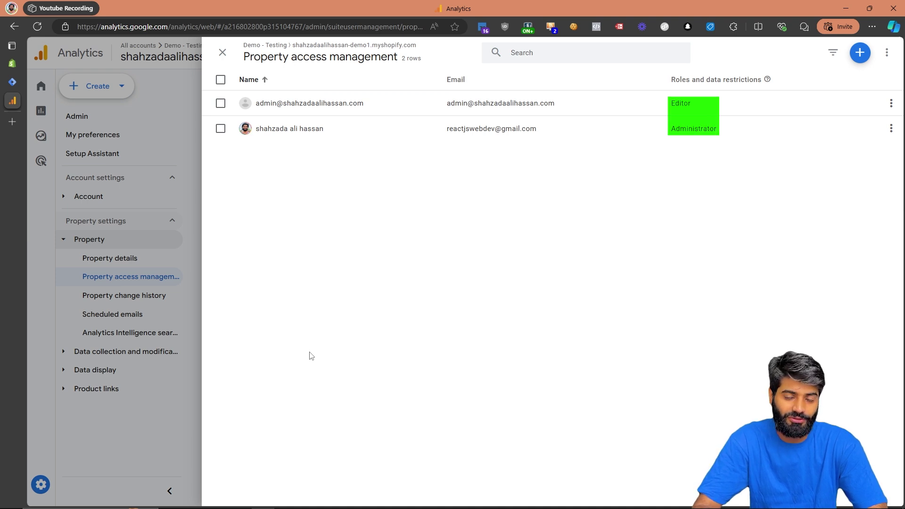
Step: Switch to Google Tag Manager and examine the listed user's permission levels for the container
key(ctrl+shift+Tab)
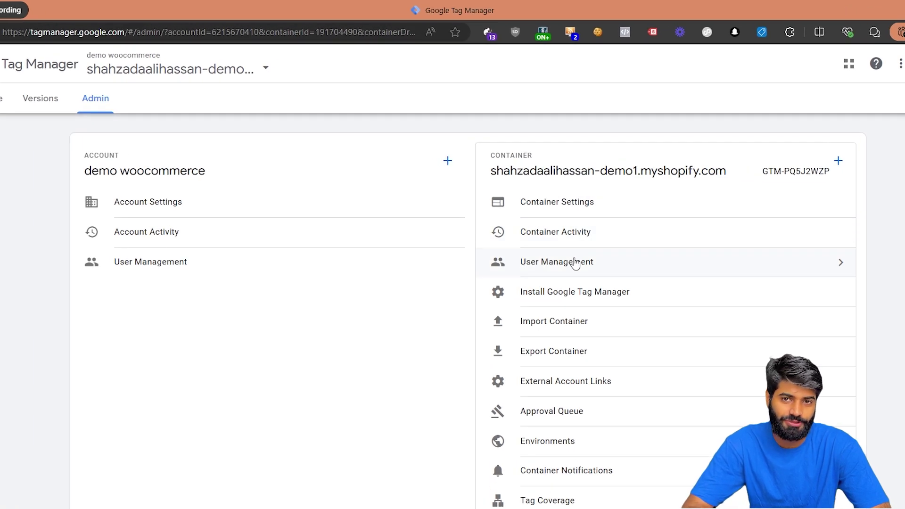
click(575, 263)
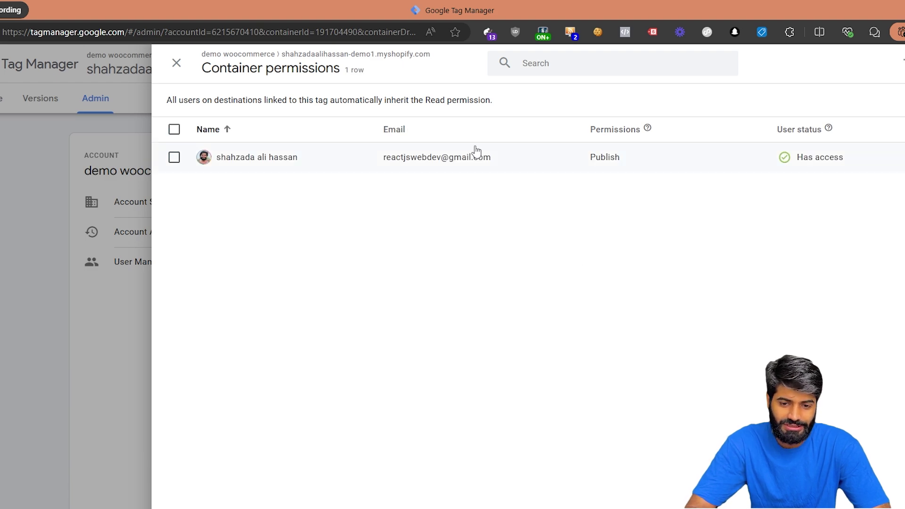
drag(493, 158, 376, 167)
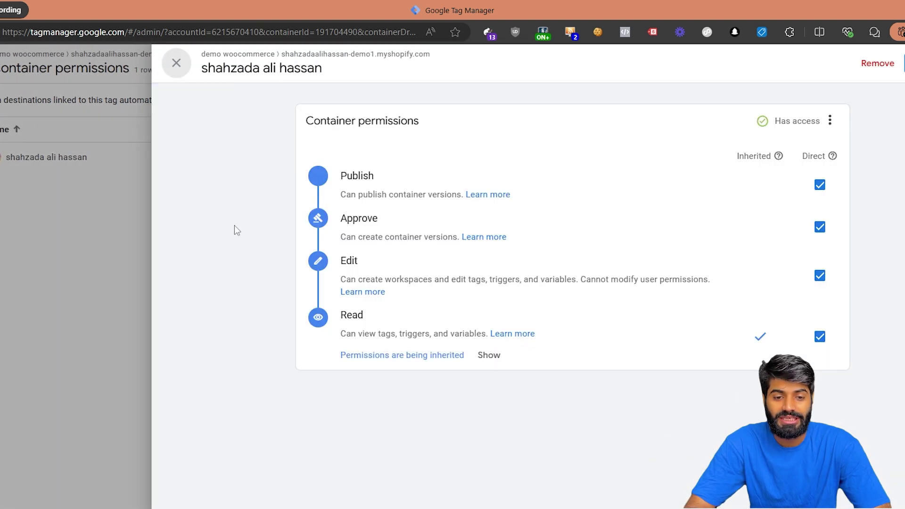
click(39, 280)
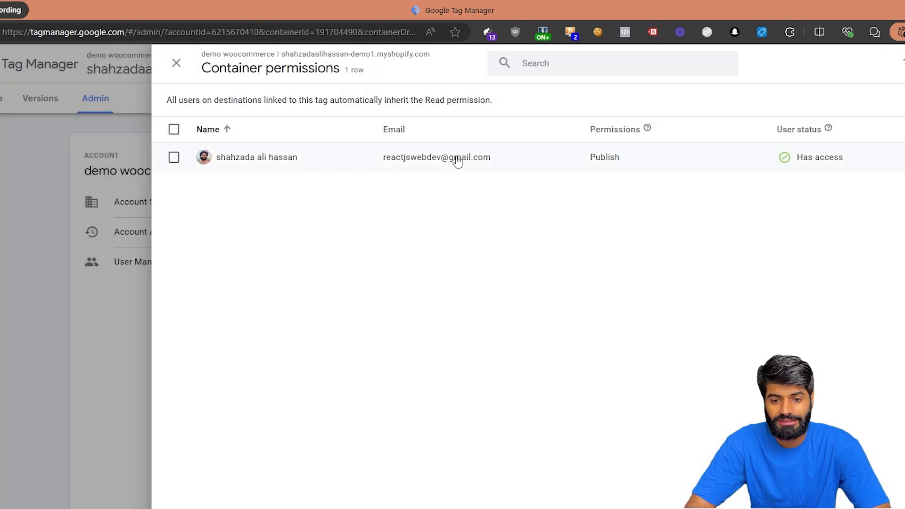
click(457, 159)
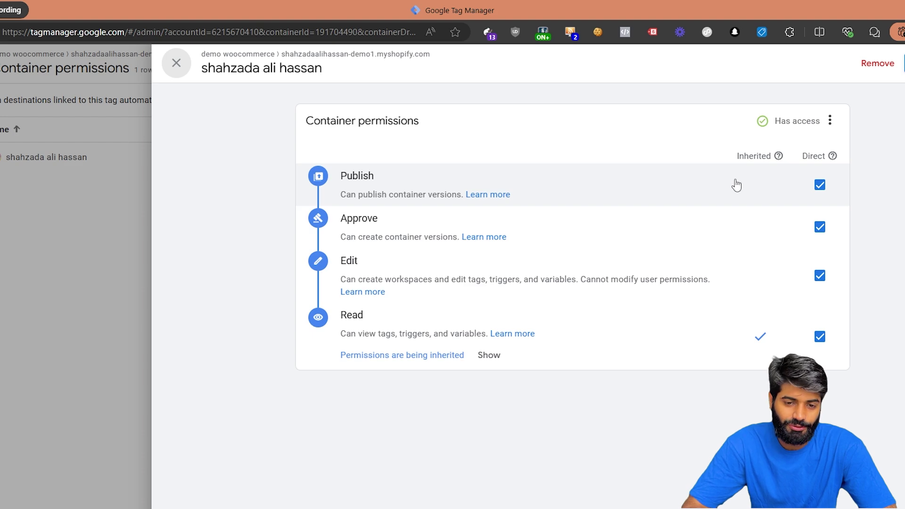
Step: Switch to the Shopify admin and open the store's Customer events settings
click(0, 75)
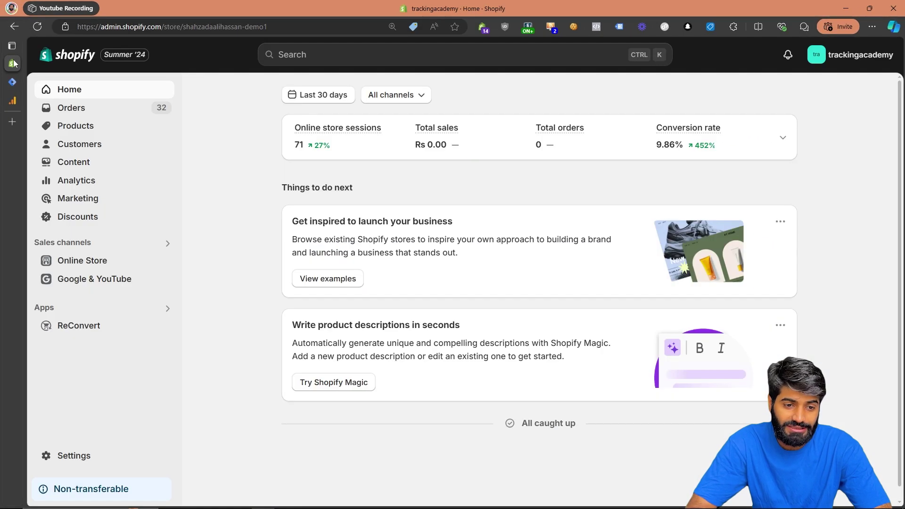
click(78, 460)
scroll(244, 321, down, 4)
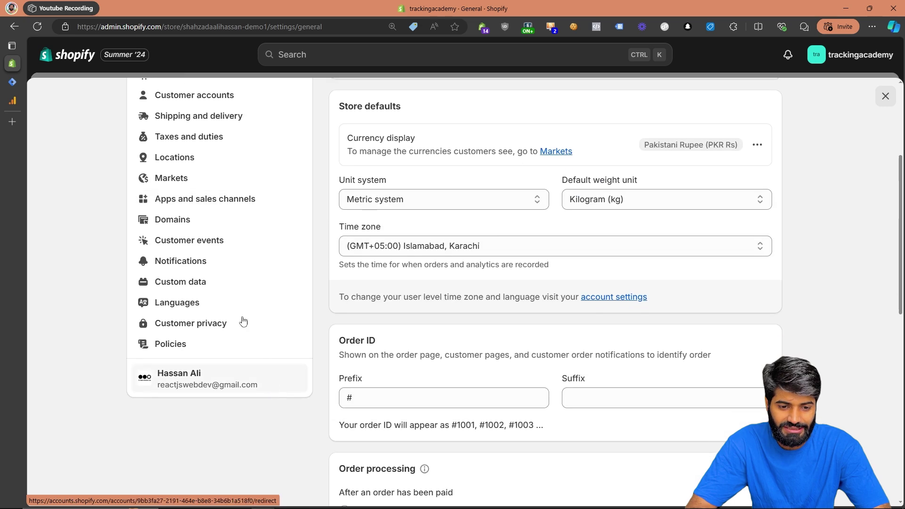
click(229, 249)
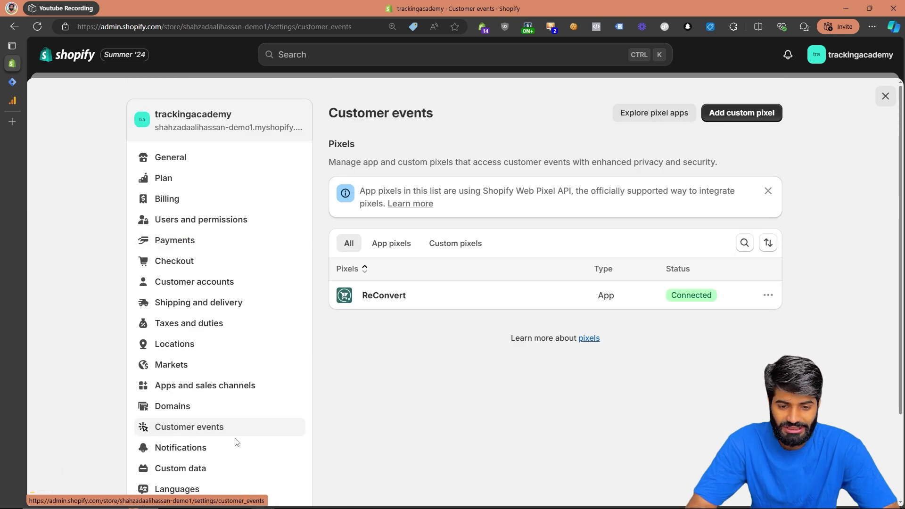
Step: Add a custom pixel named "dataLayer Code"
click(764, 112)
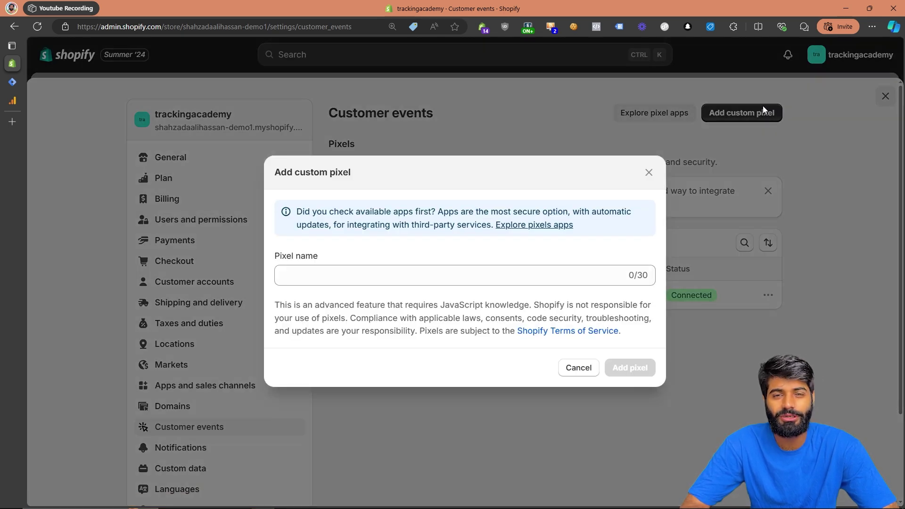
click(548, 274)
text(data)
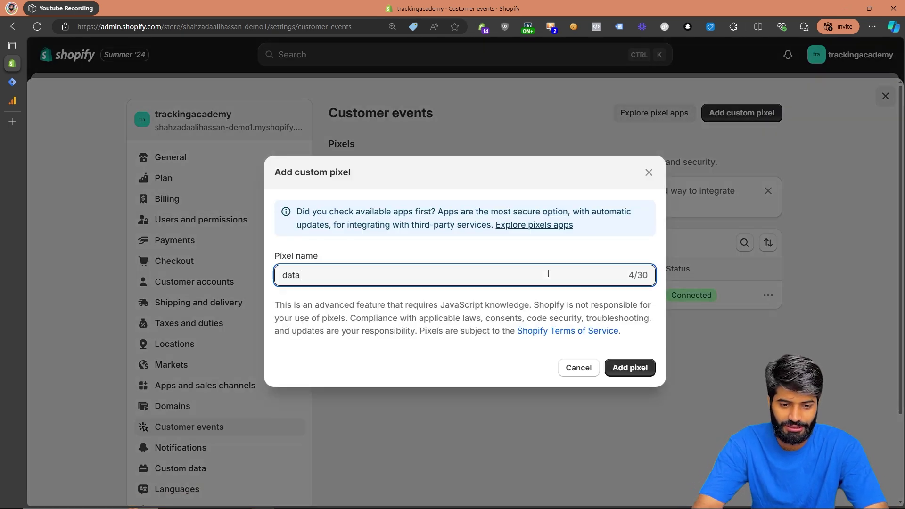
text(Layer Code)
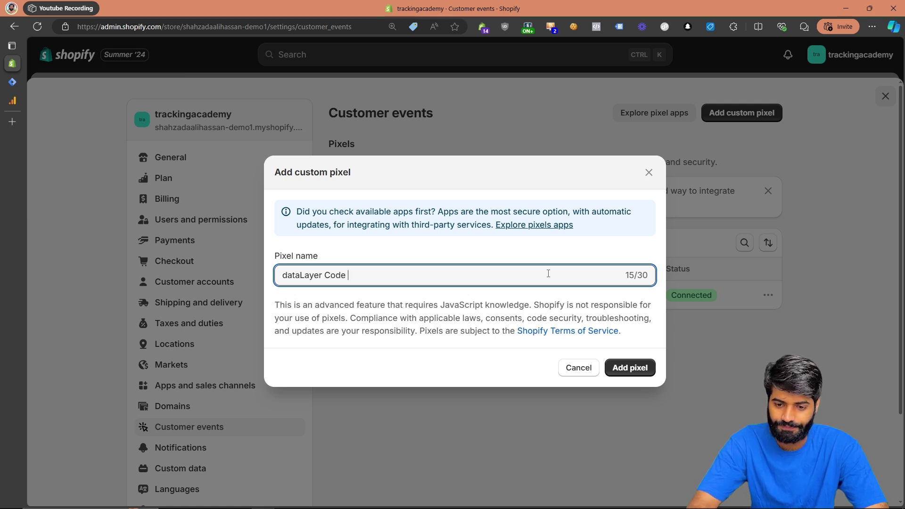
click(643, 367)
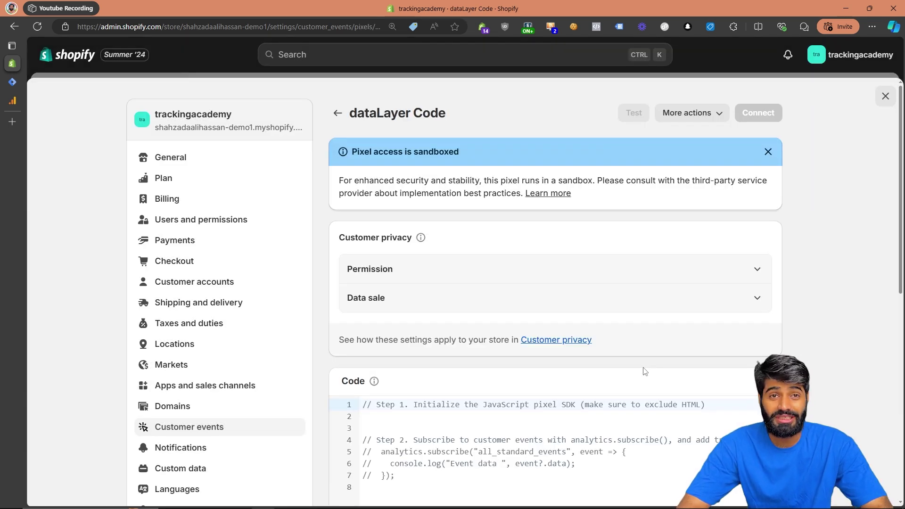
Step: Set the pixel's permission to Not required and its data sale option to "Data collected does not qualify as data sale"
click(479, 272)
click(373, 396)
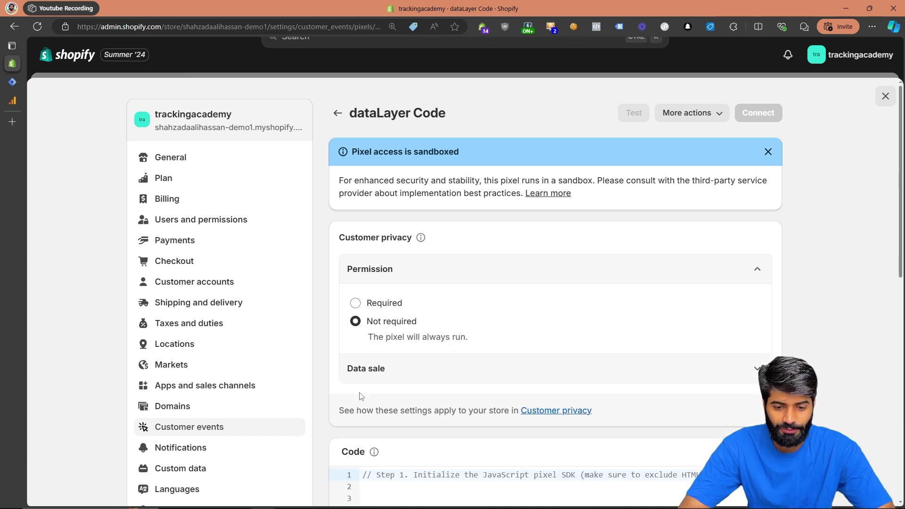
click(431, 373)
click(400, 451)
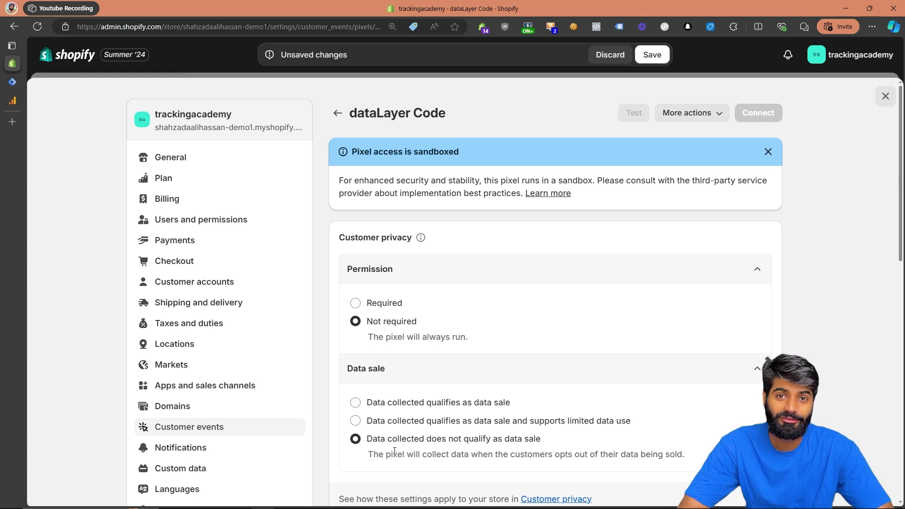
Step: Replace all of the pixel's default code with the copied dataLayer tracking script
scroll(395, 451, down, 2)
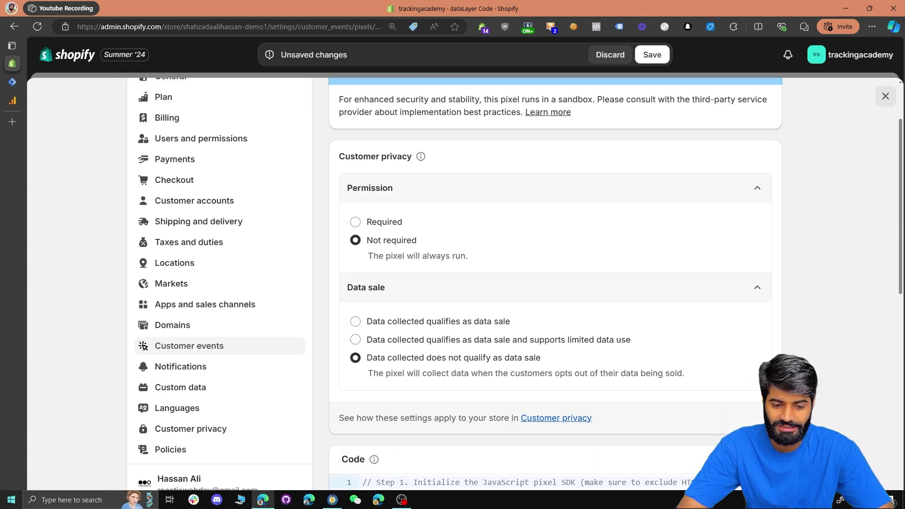
click(285, 508)
scroll(437, 283, down, 6)
click(438, 283)
key(ctrl+a)
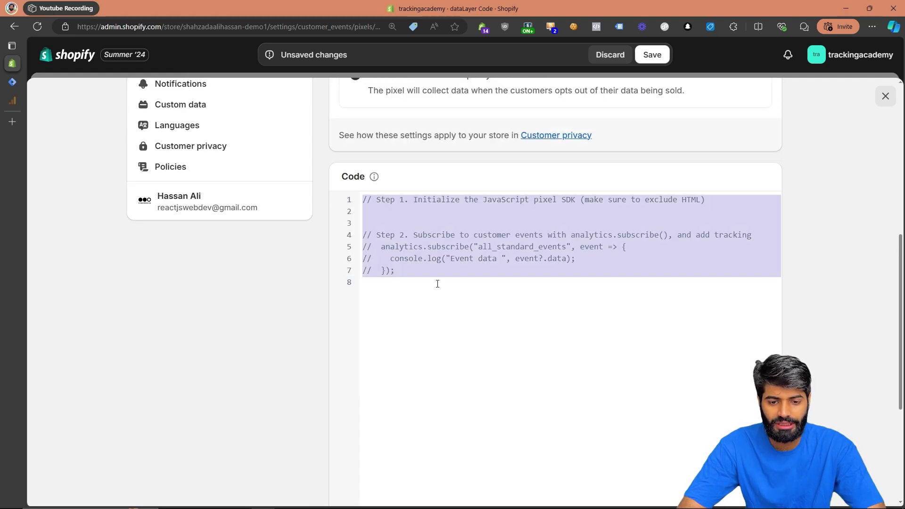
key(ctrl+v)
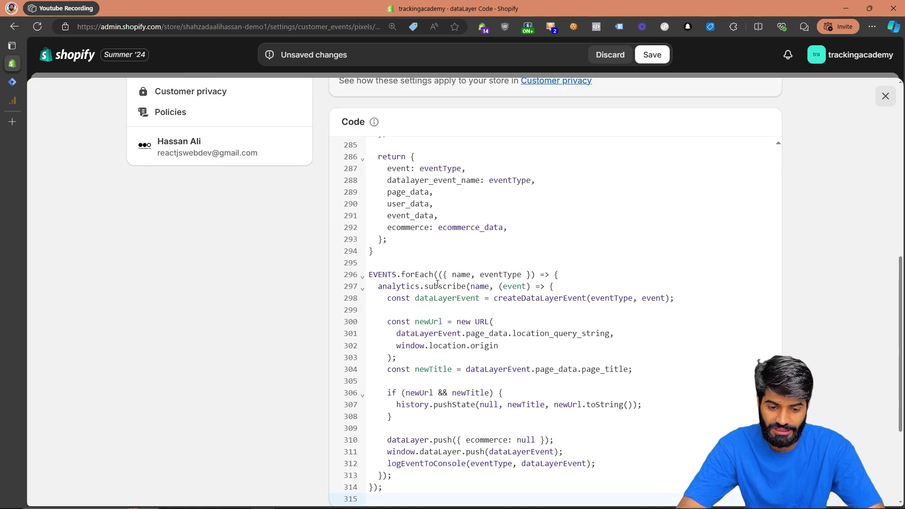
scroll(438, 283, up, 20)
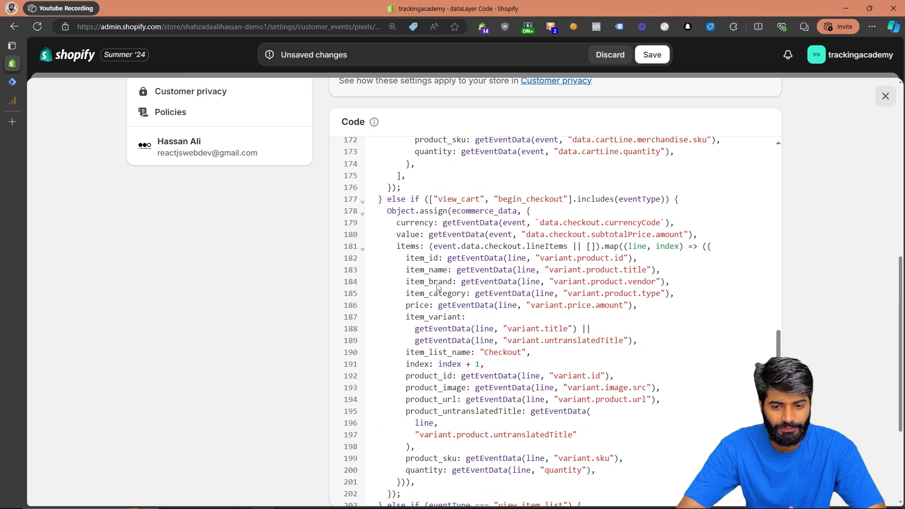
scroll(437, 287, up, 10)
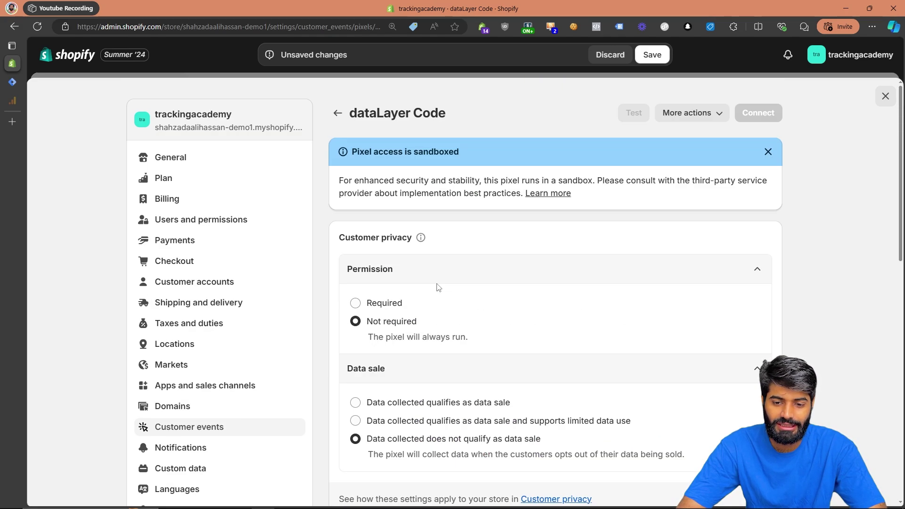
Step: Replace the XXXXX placeholder in the script's GTM ID on line 10 with the container ID copied from Tag Manager
scroll(437, 287, down, 6)
scroll(437, 287, down, 2)
double_click(611, 359)
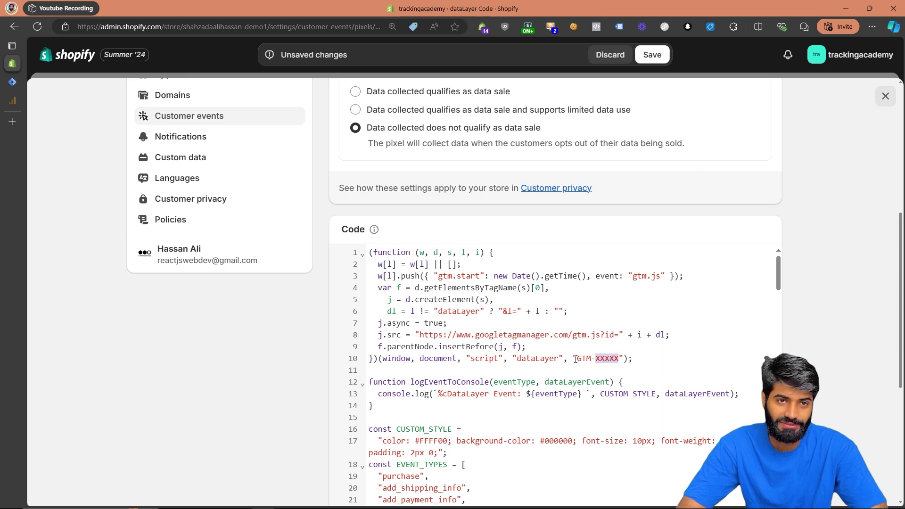
click(14, 83)
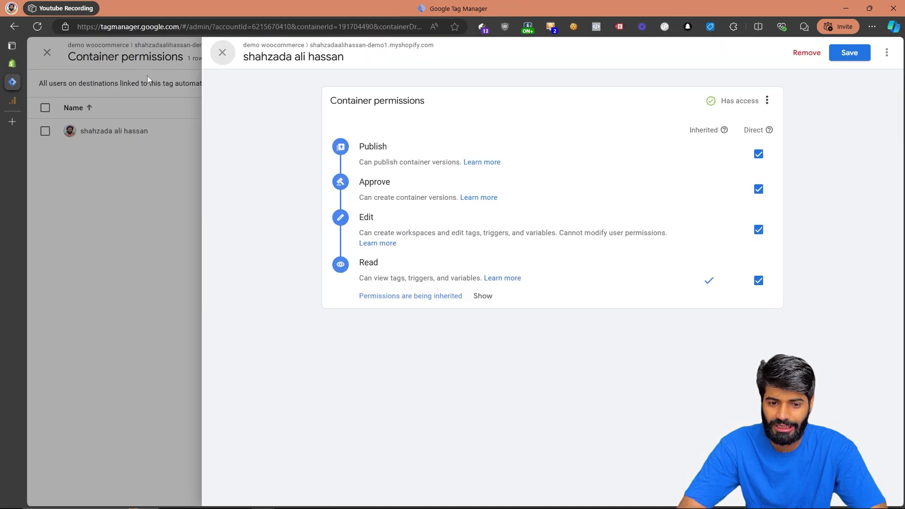
click(186, 150)
click(135, 179)
double_click(748, 144)
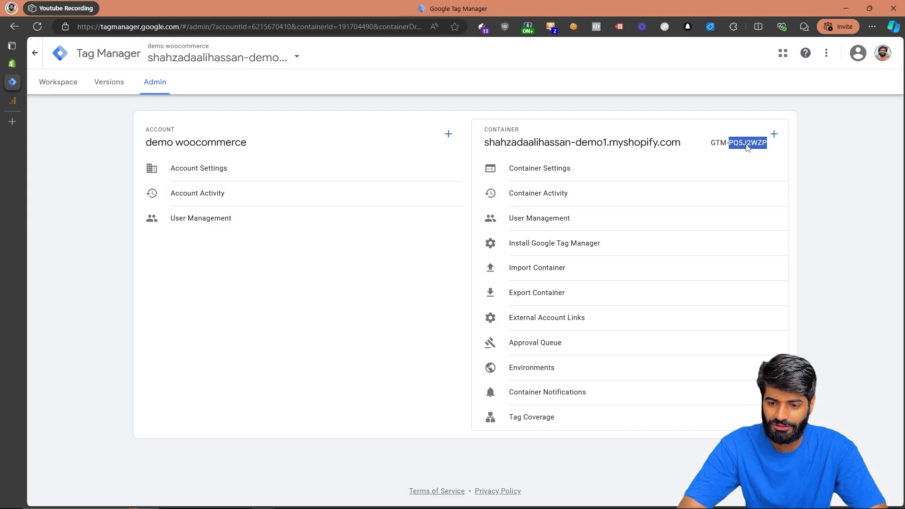
right_click(748, 147)
click(753, 155)
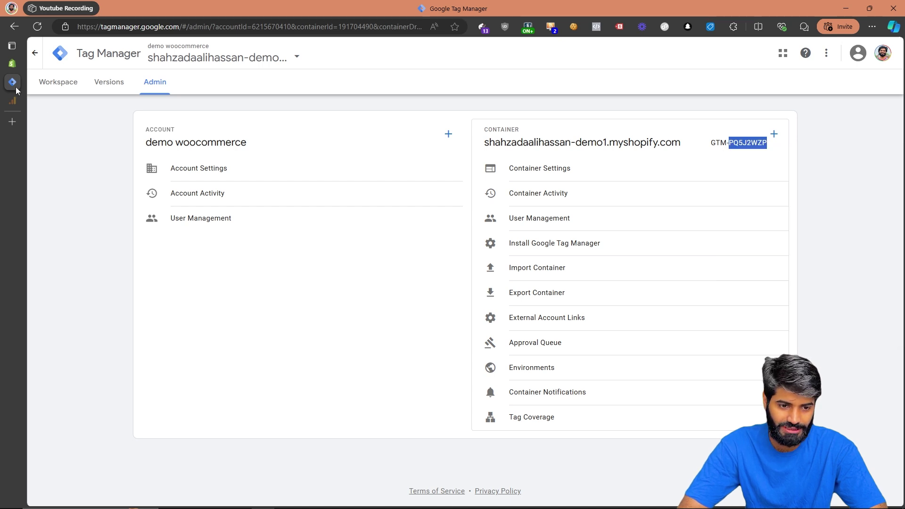
click(19, 64)
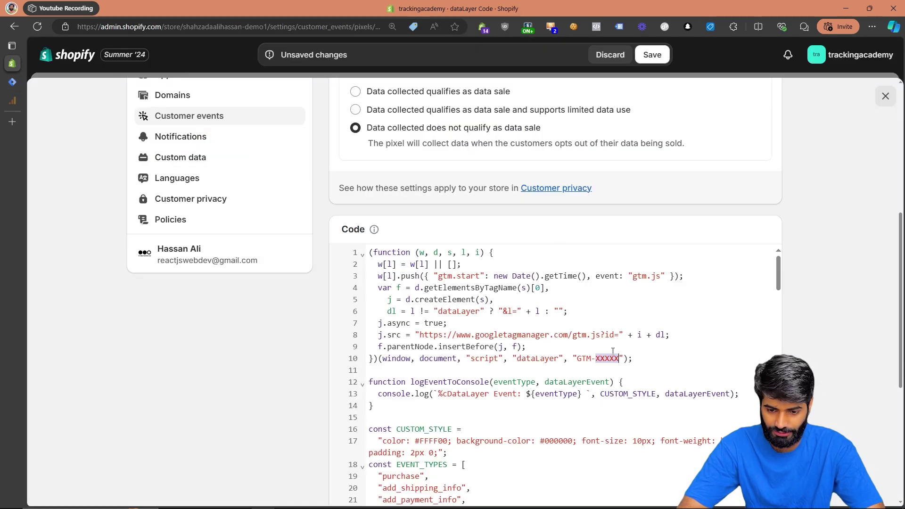
key(ctrl+v)
Step: Save the dataLayer Code pixel and connect it to the store
click(644, 62)
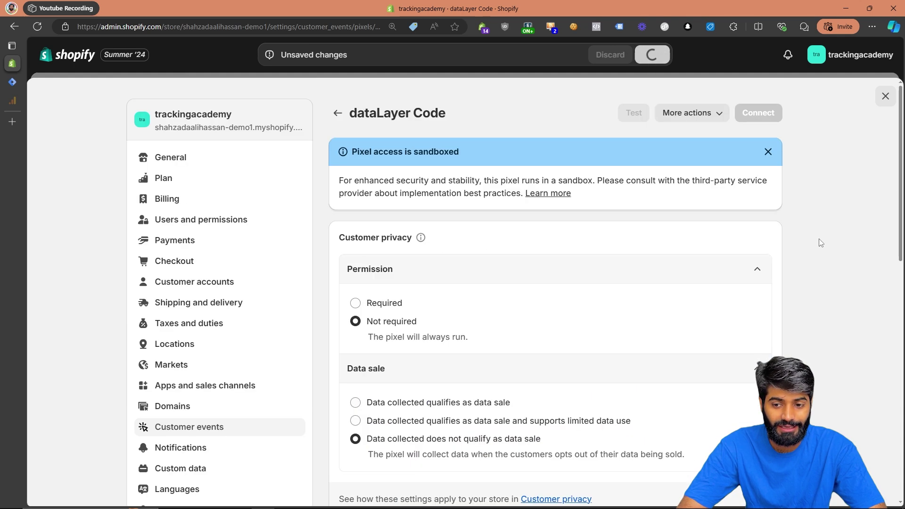
click(769, 115)
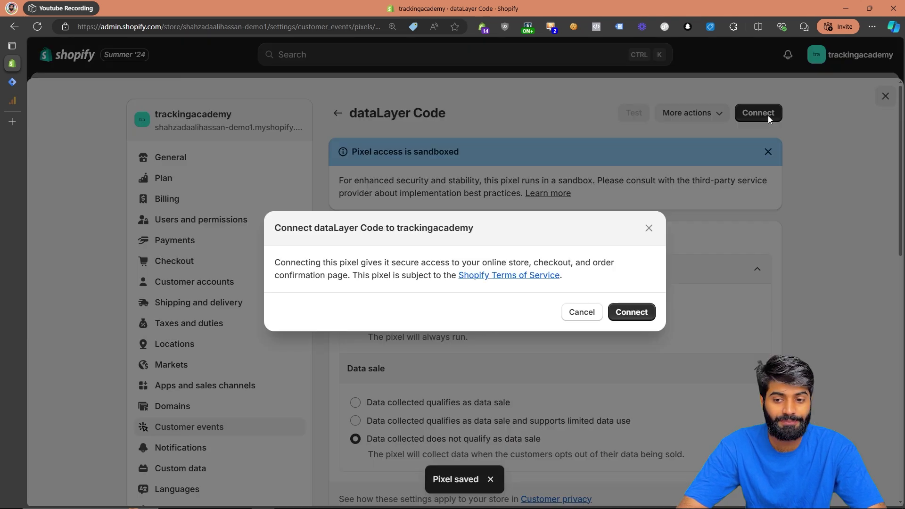
click(636, 315)
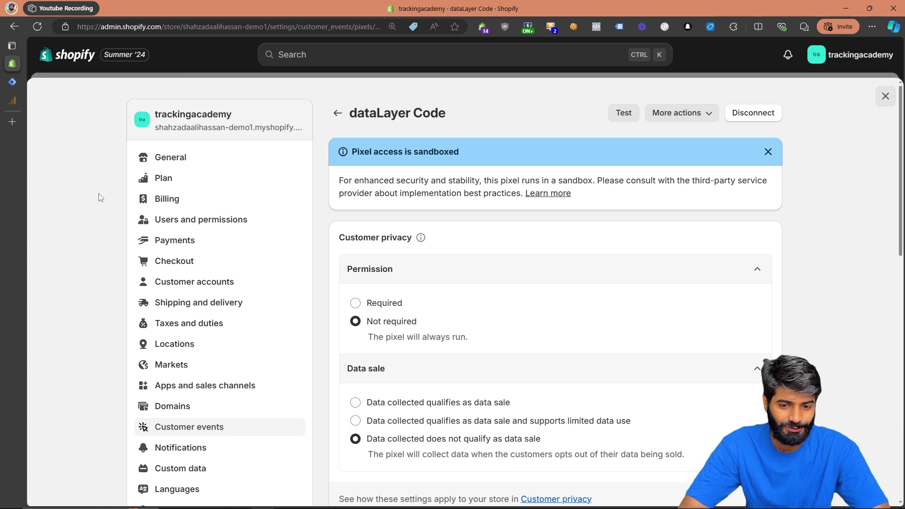
Step: Start a new tag in the Tag Manager container's Default Workspace and open its trigger selection
click(12, 82)
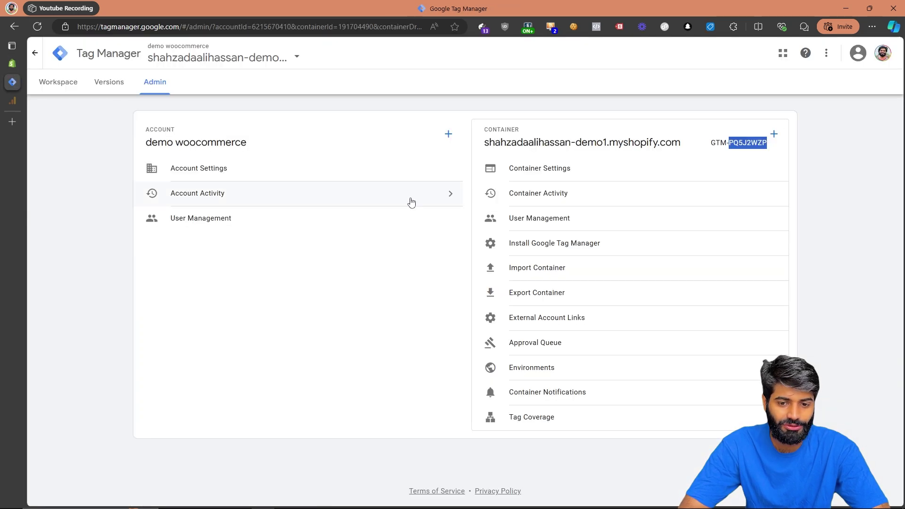
click(65, 90)
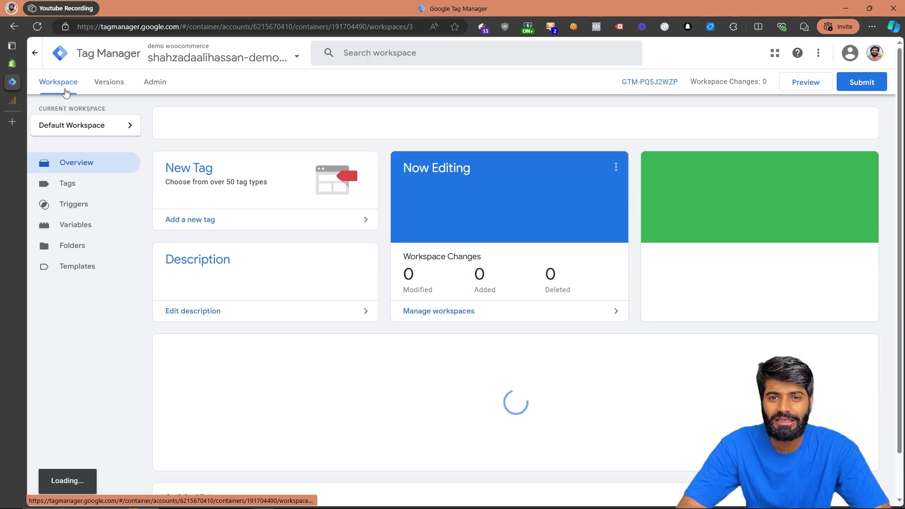
click(83, 184)
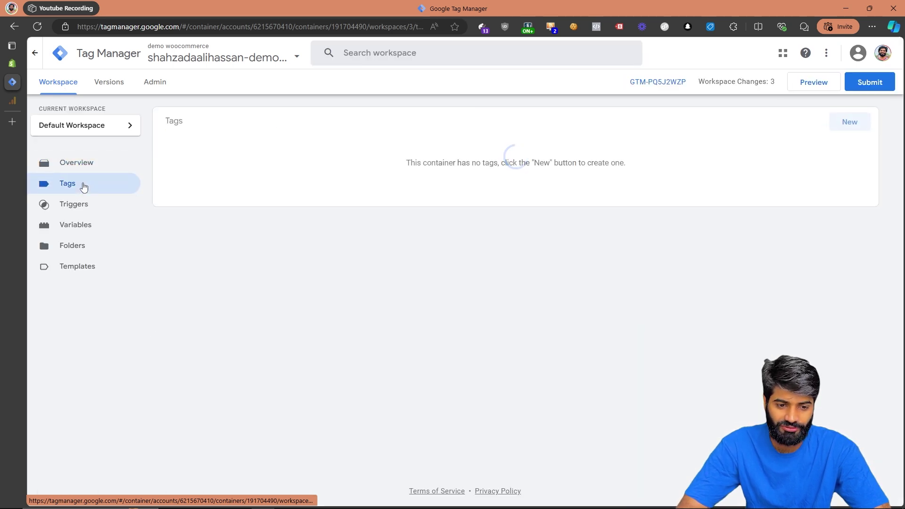
click(851, 123)
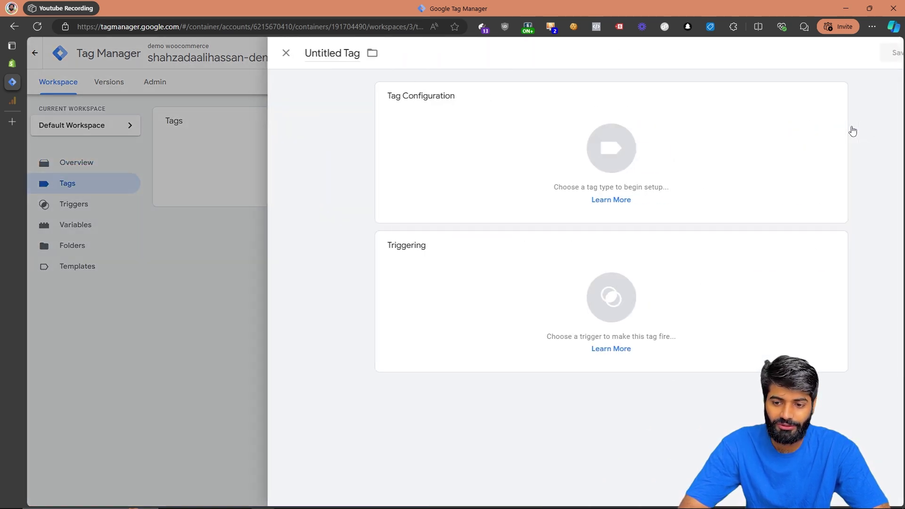
click(653, 307)
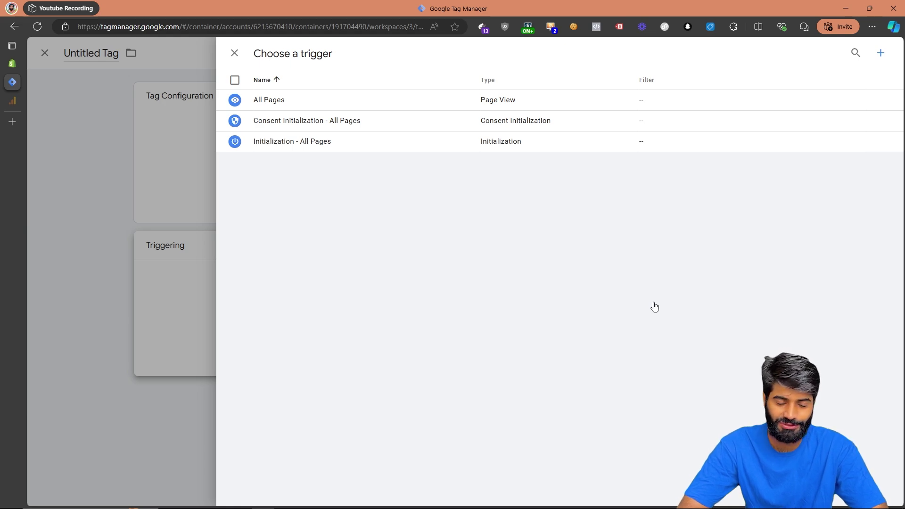
Step: Open the trackingacademy Shopify storefront in a new browser tab
click(16, 122)
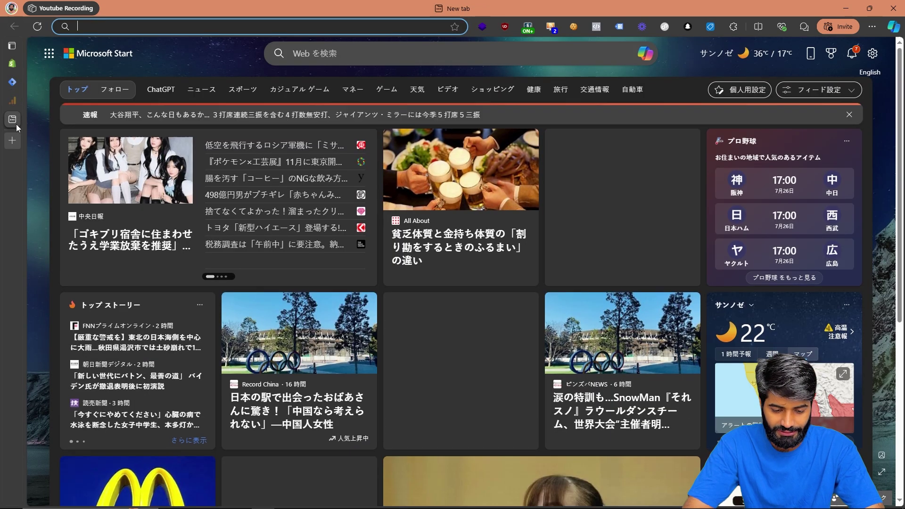
text(shahzadaalihassan.com)
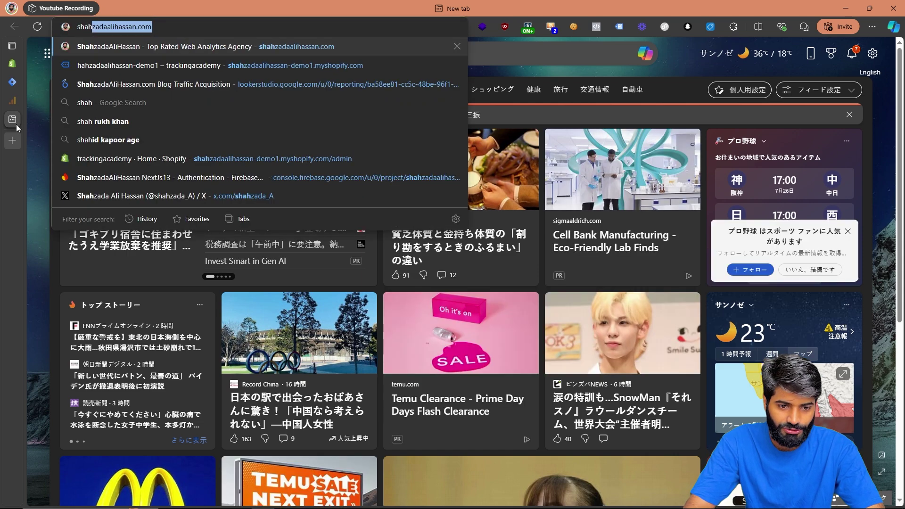
key(Down)
key(Return)
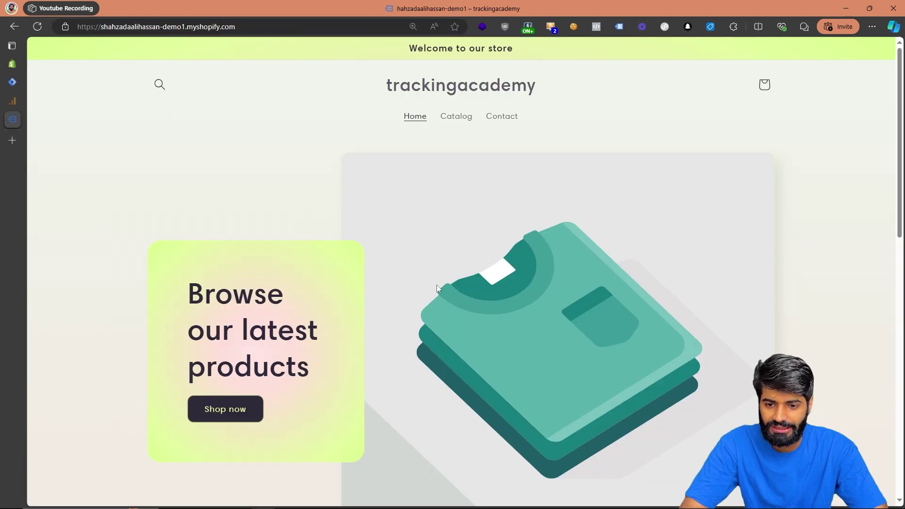
Step: Show the storefront's developer console and filter its messages for "dataLayer"
key(F12)
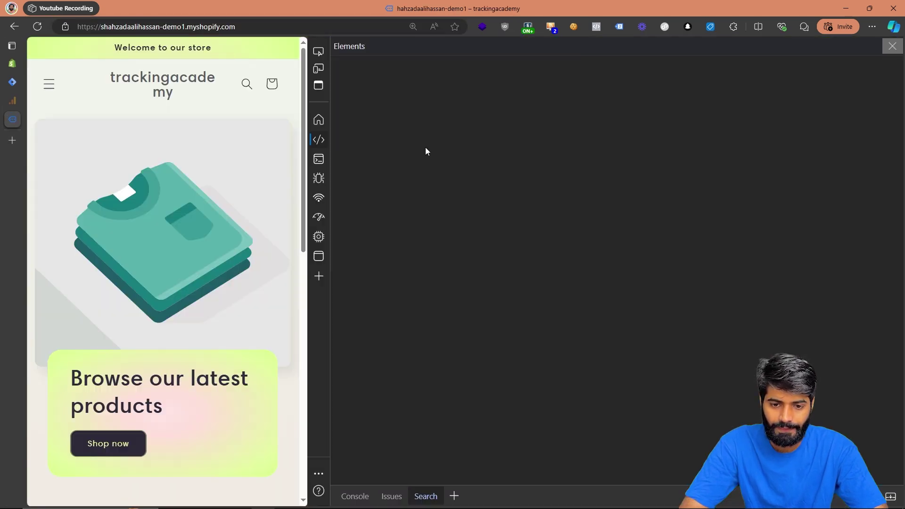
click(318, 162)
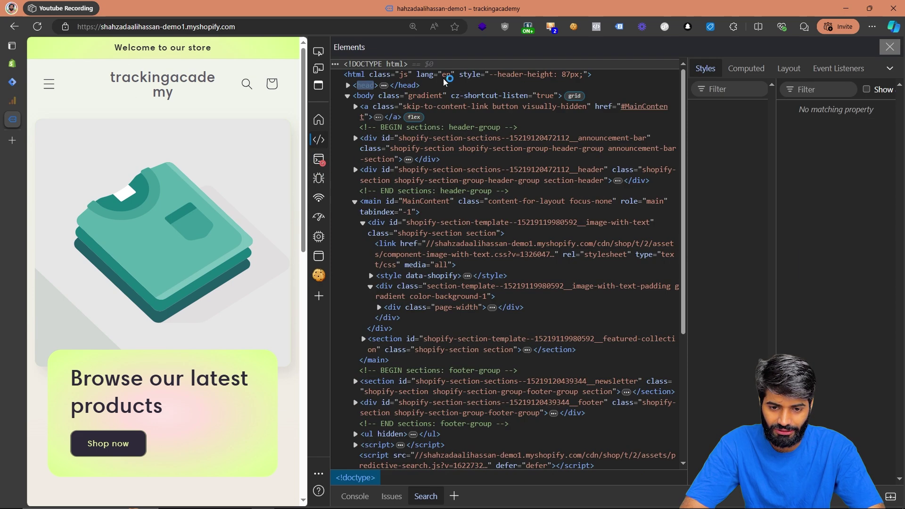
click(471, 70)
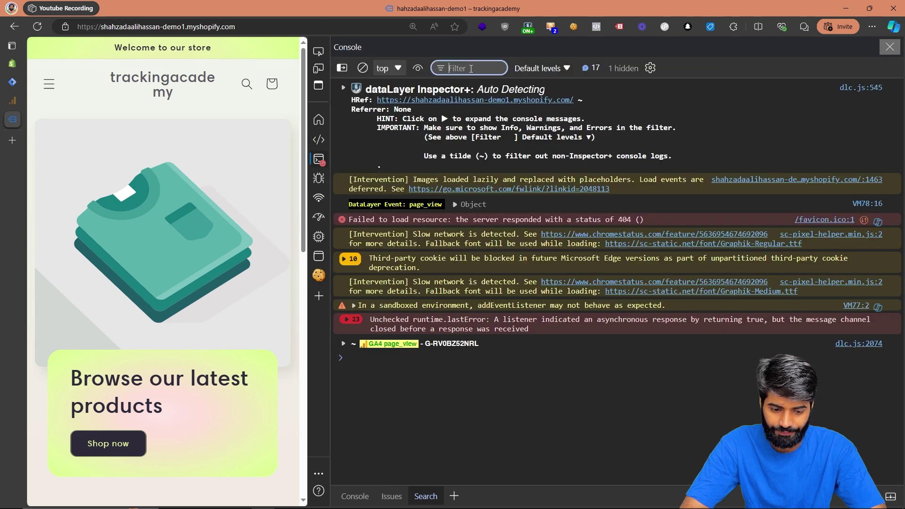
text(dataLayer)
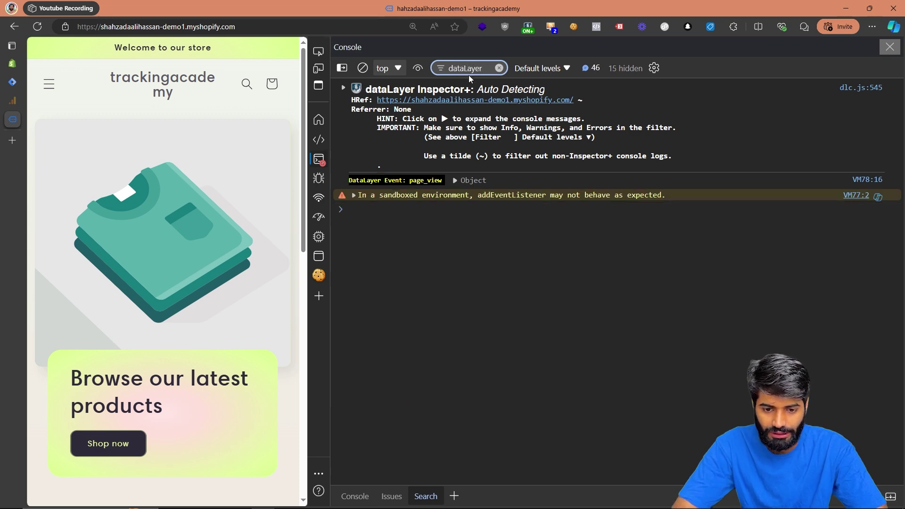
Step: Expand the logged page_view event object with its event_data, and copy the datalayer_event_name value page_view
click(455, 181)
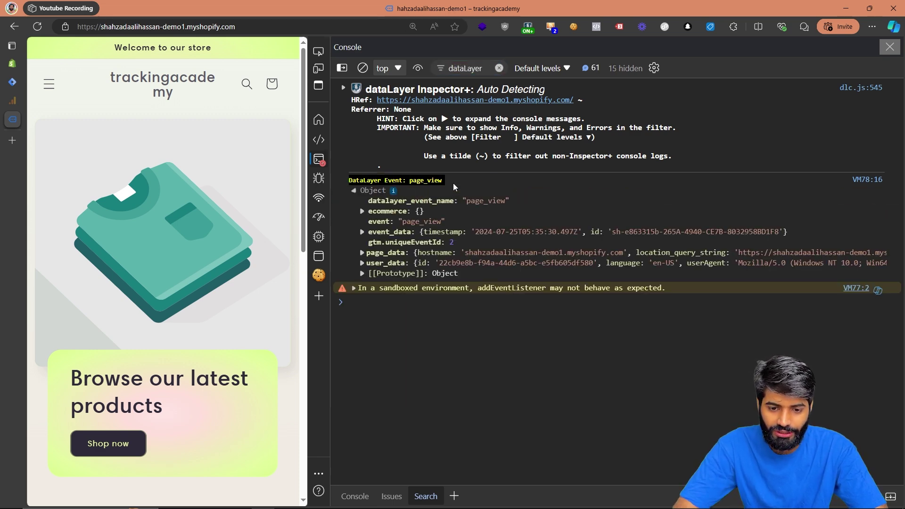
click(363, 232)
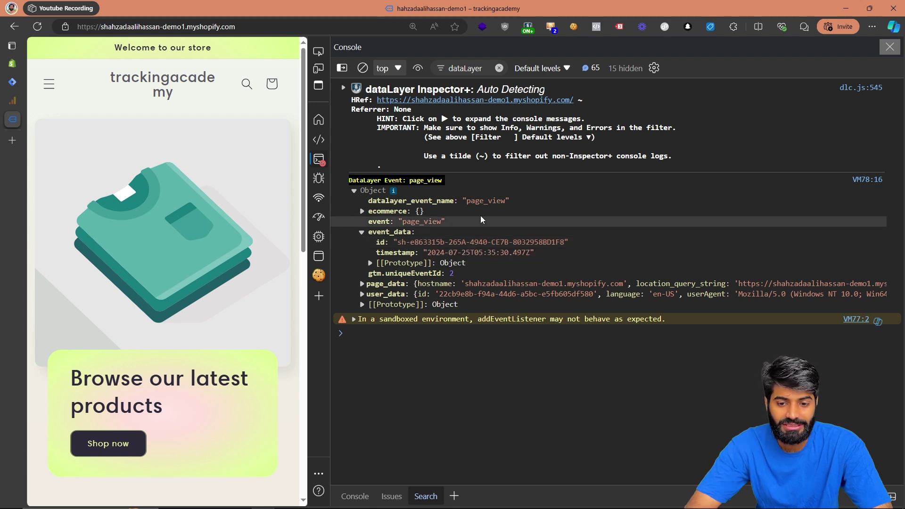
double_click(496, 200)
key(Escape)
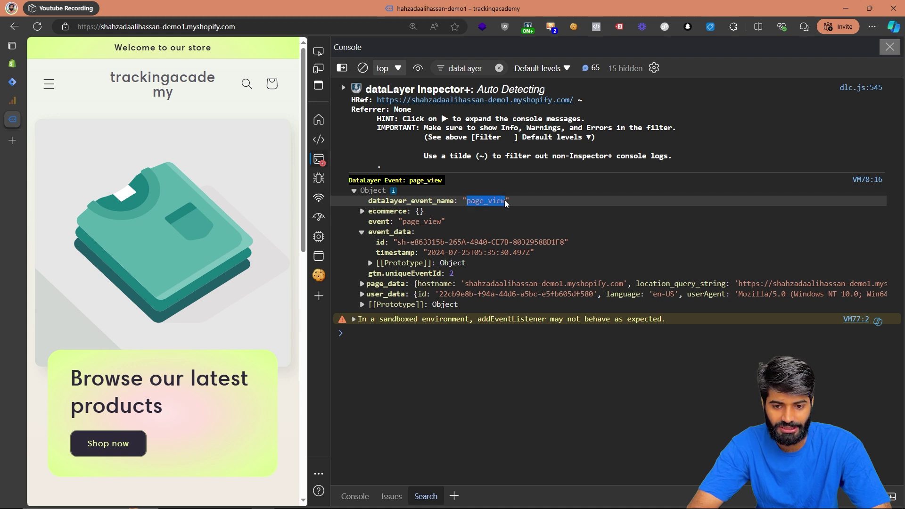
Step: Back in Tag Manager, create and save a Custom Event trigger named "CE page_view" with the event name page_view
click(19, 82)
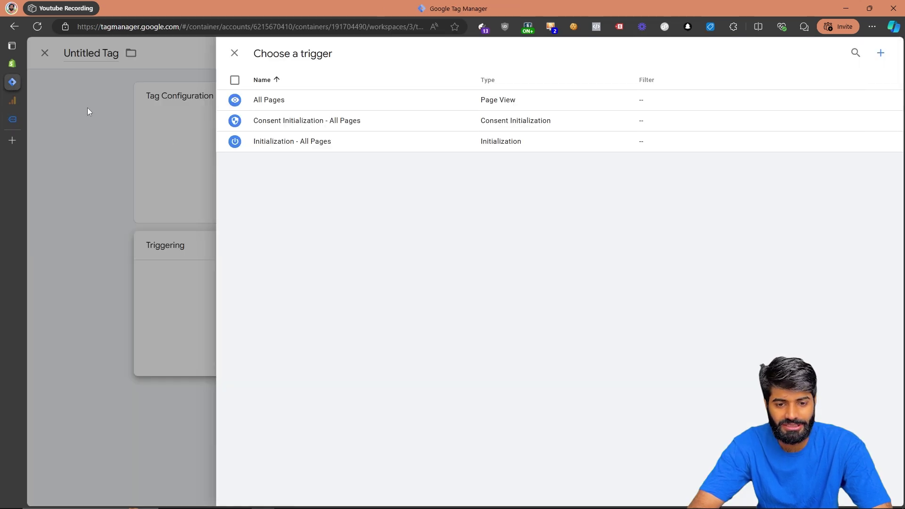
click(881, 52)
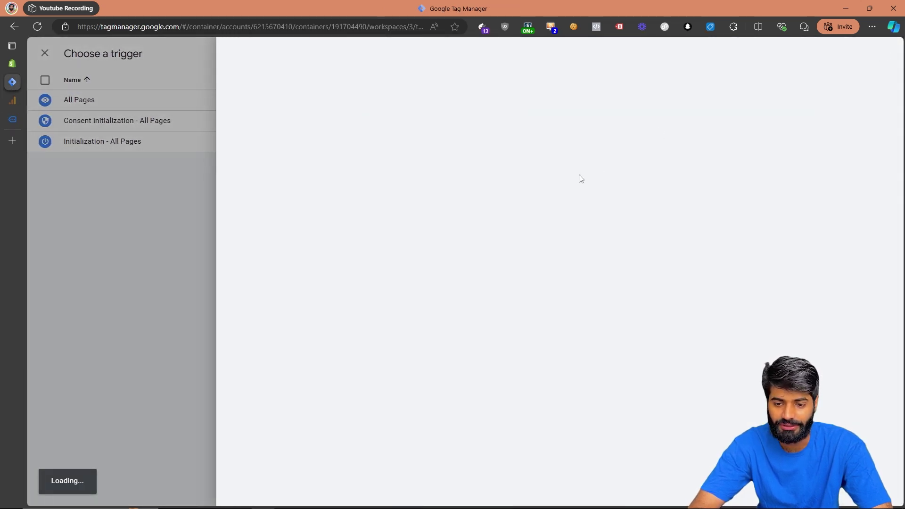
click(580, 178)
scroll(645, 339, down, 3)
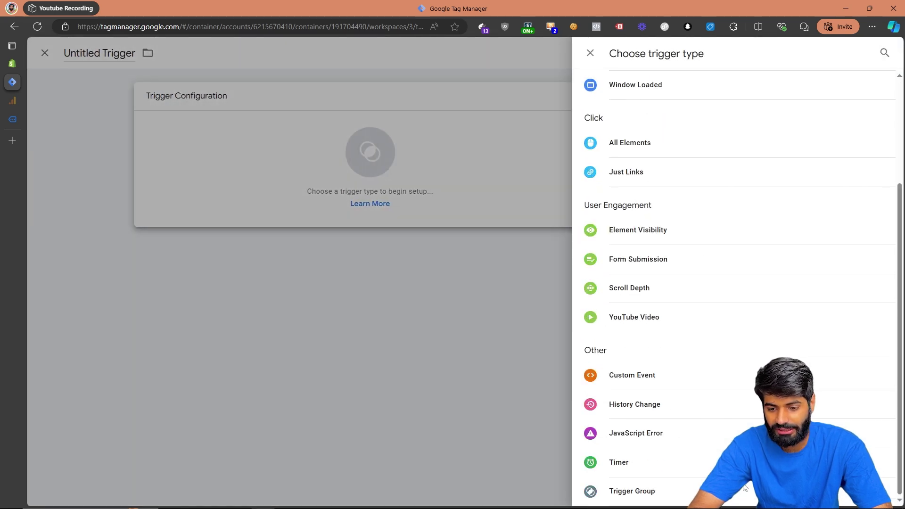
click(623, 373)
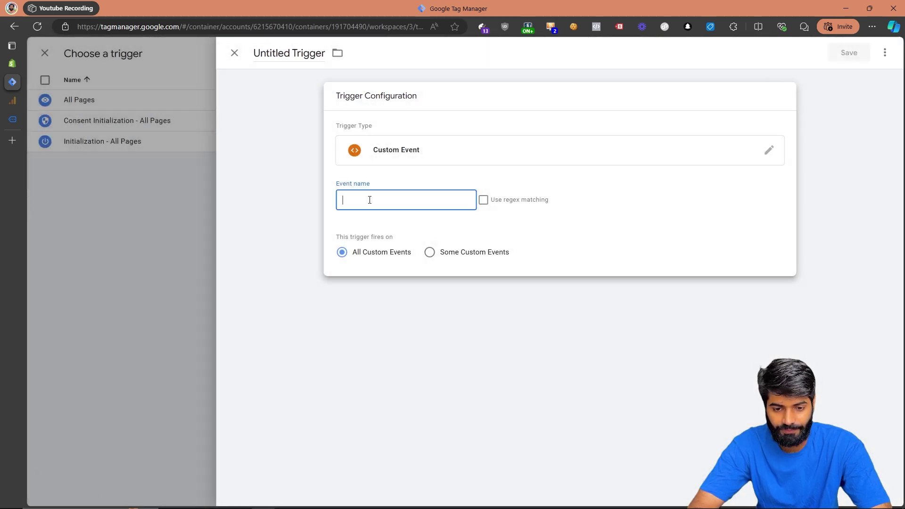
text(page_view)
click(276, 55)
key(ctrl+a)
key(BackSpace)
text(CE page_view)
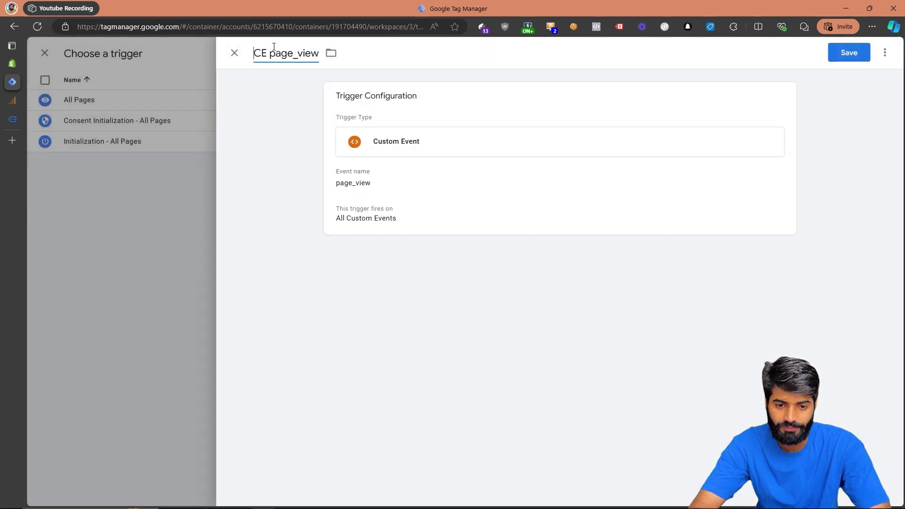
click(862, 56)
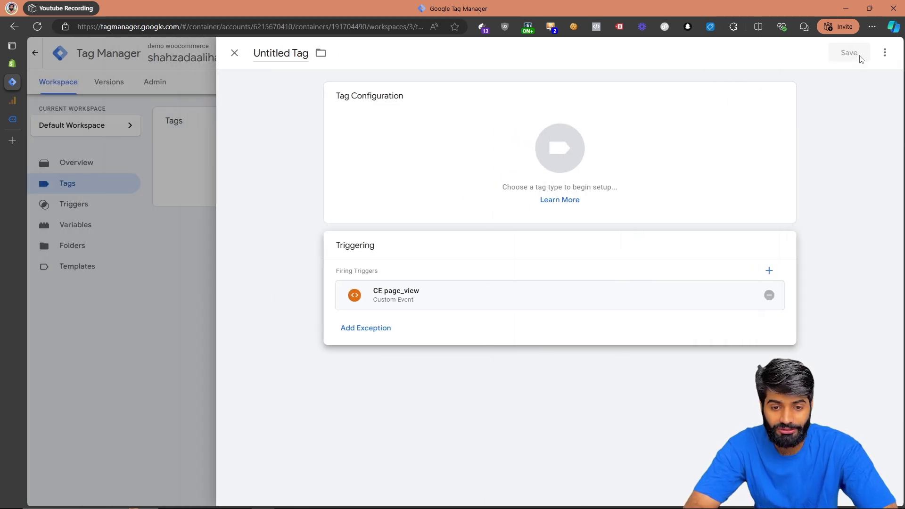
Step: Set the untitled tag's type to Google Tag and start editing its Tag ID
click(770, 131)
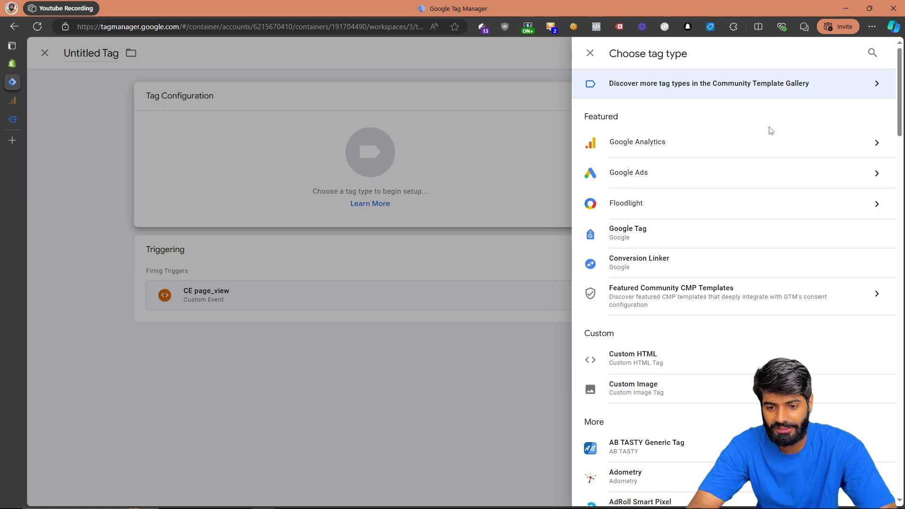
click(686, 229)
click(345, 202)
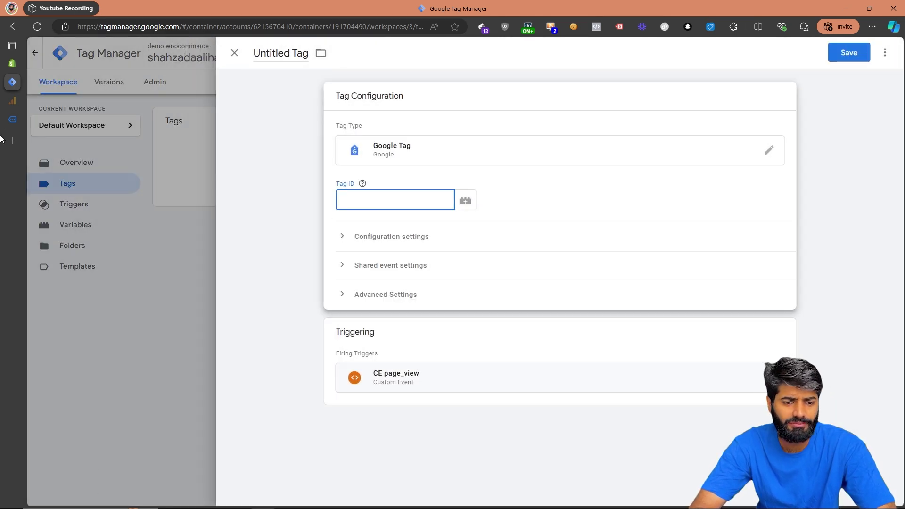
Step: Switch to Google Analytics, search for the measurement ID and copy the Shopify data stream's GA4 Measurement ID
click(13, 106)
click(162, 121)
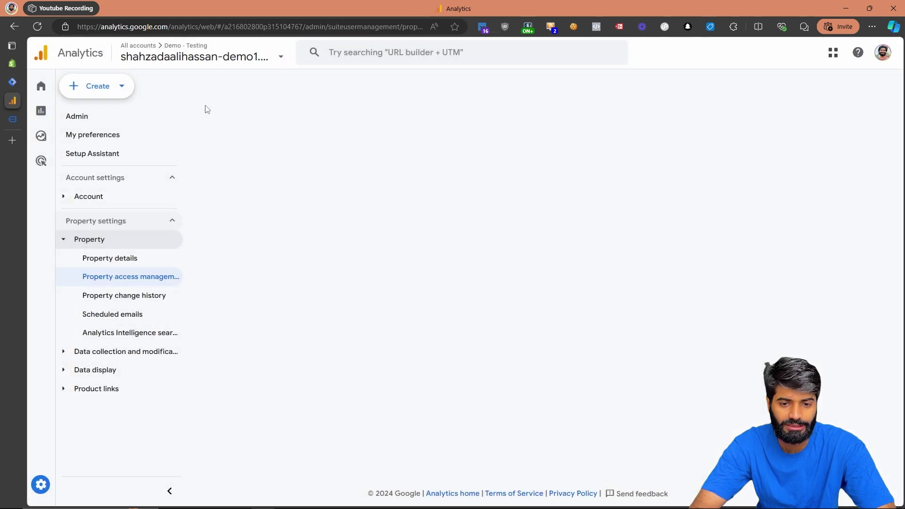
click(428, 50)
text(me)
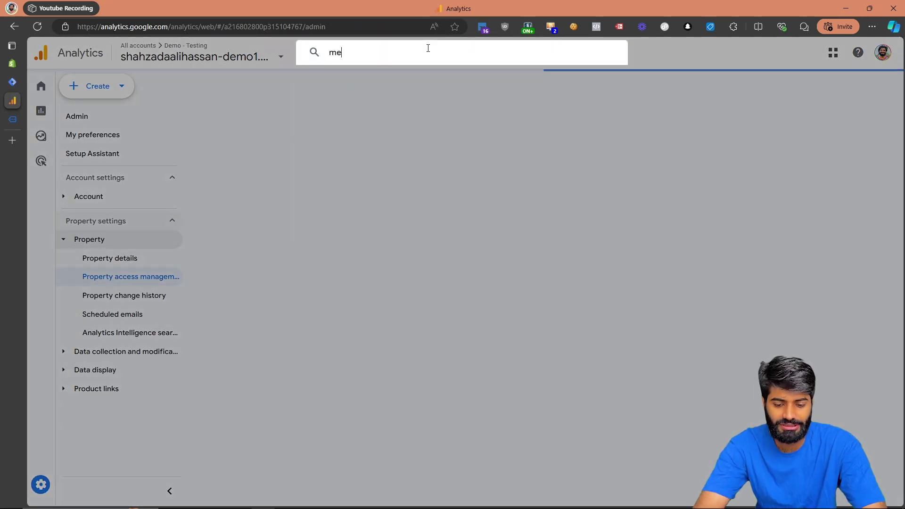
text(urment id)
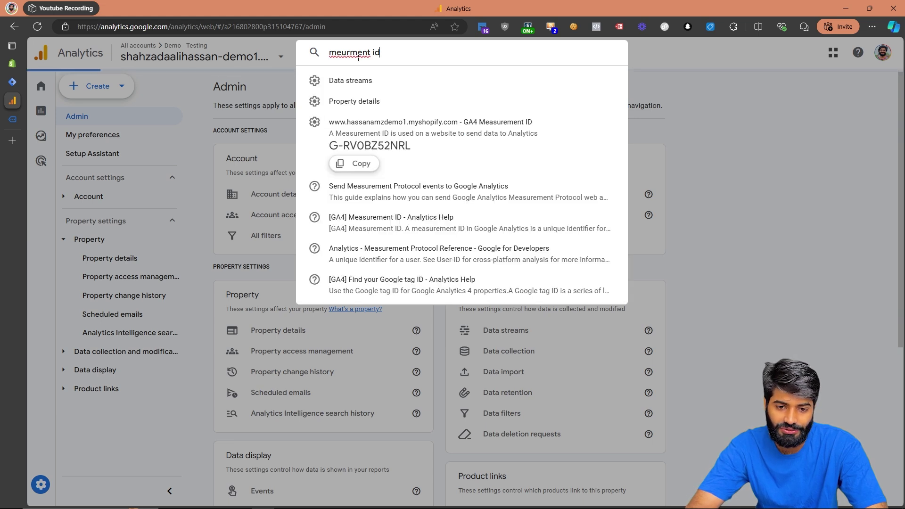
click(363, 165)
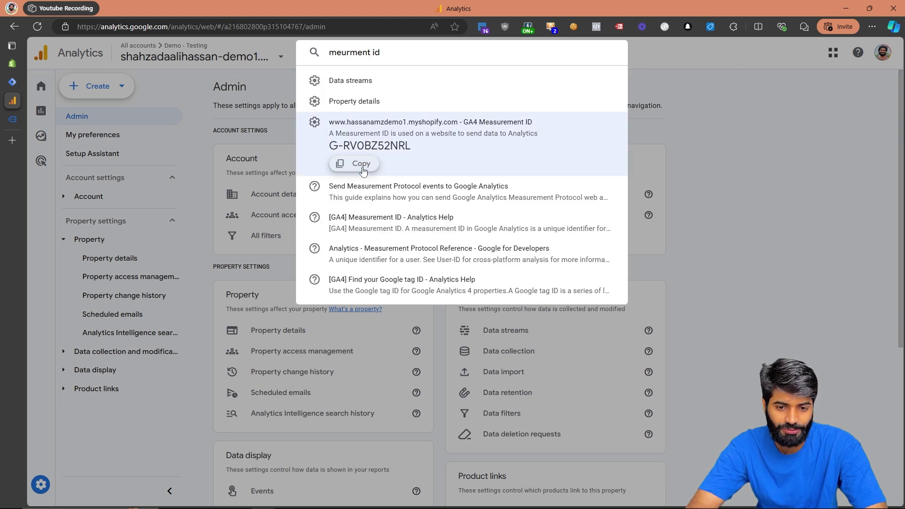
Step: In Tag Manager, create a Constant variable for the Tag ID with the copied GA4 Measurement ID as its value
click(13, 83)
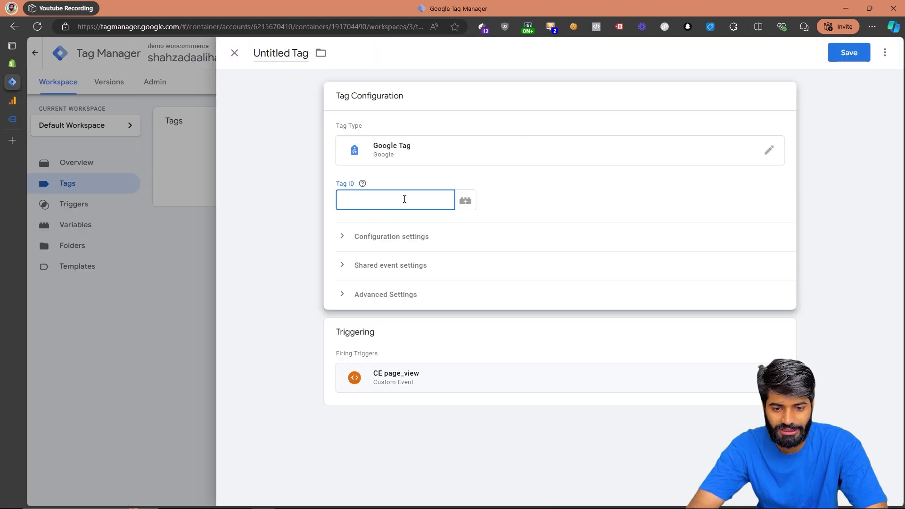
click(466, 201)
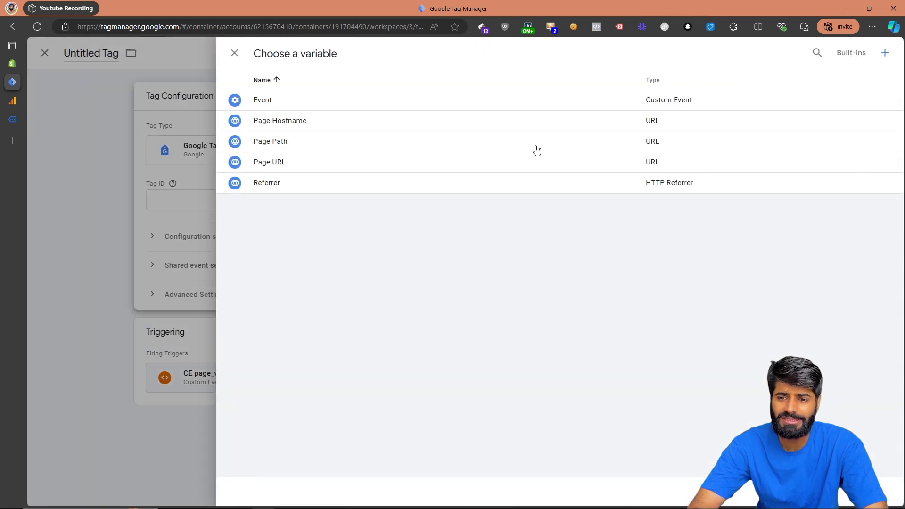
click(885, 53)
click(646, 141)
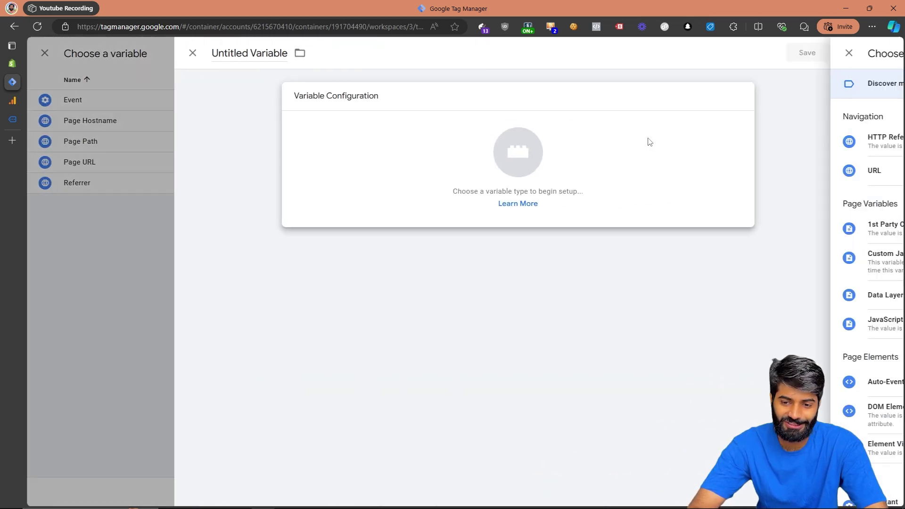
scroll(684, 382, down, 3)
click(638, 328)
click(360, 200)
key(ctrl+v)
Step: Name the constant variable "Ga4 Measurment ID" and save it into the tag's Tag ID
click(293, 52)
text(CE)
key(ctrl+v)
drag(273, 52, 375, 51)
key(ctrl+a)
text(G)
key(BackSpace)
key(BackSpace)
text(Measuremnt ID)
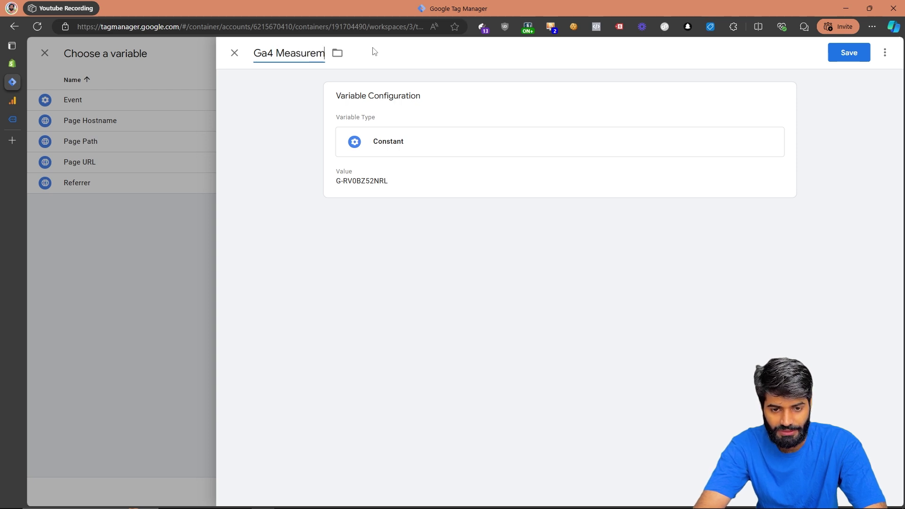
right_click(279, 53)
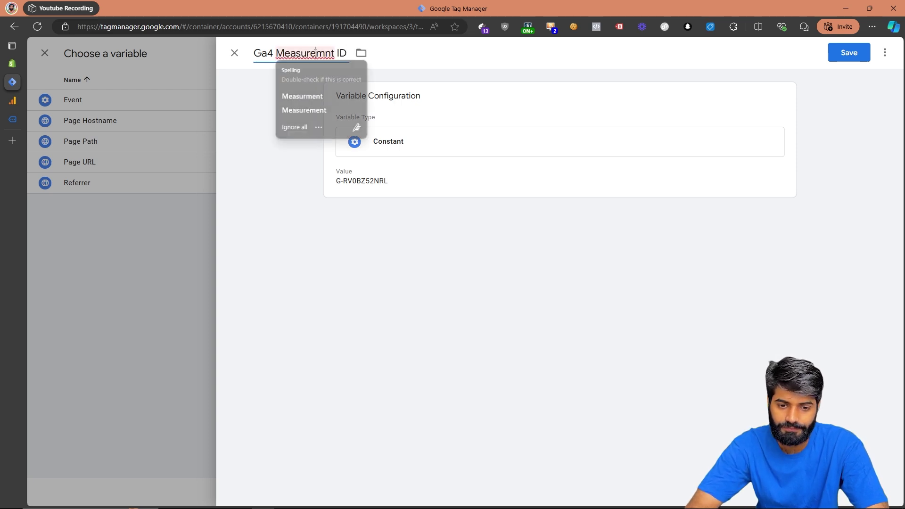
click(326, 95)
click(865, 57)
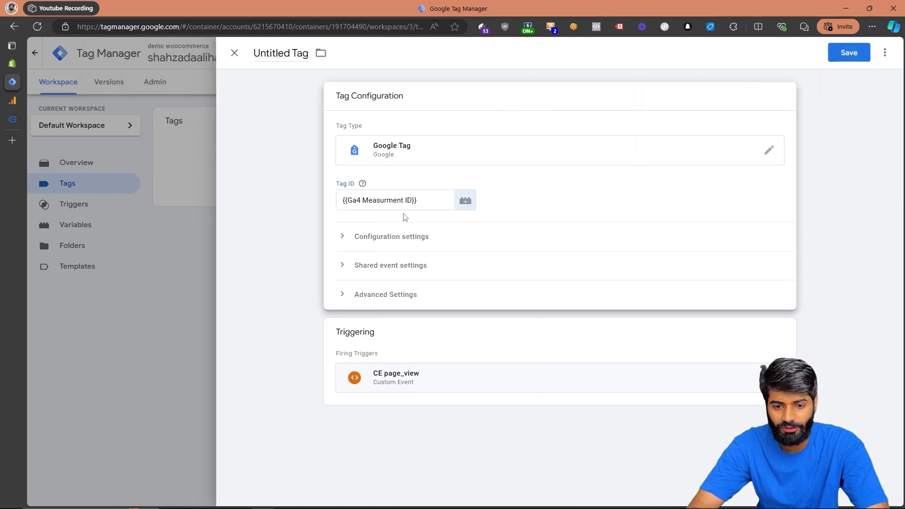
Step: Name the Google Tag "Ga4 Configuration Tag" and save it
click(266, 52)
text(Ga4 Configuration Tag)
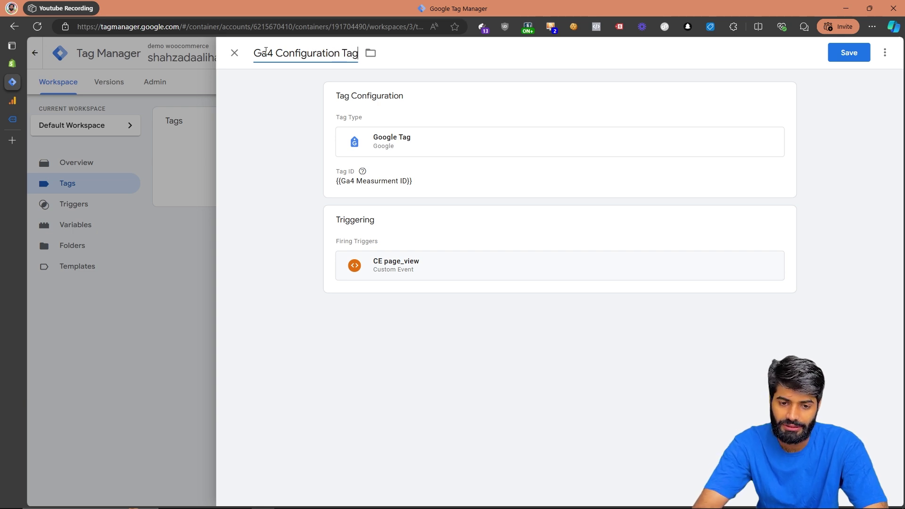
click(862, 51)
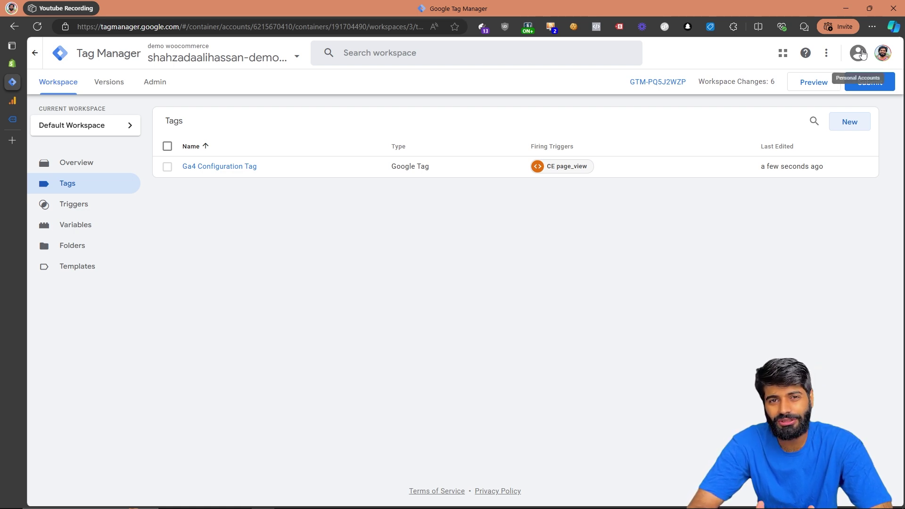
Step: Submit and publish the workspace changes as a new container version without a name or description
click(879, 94)
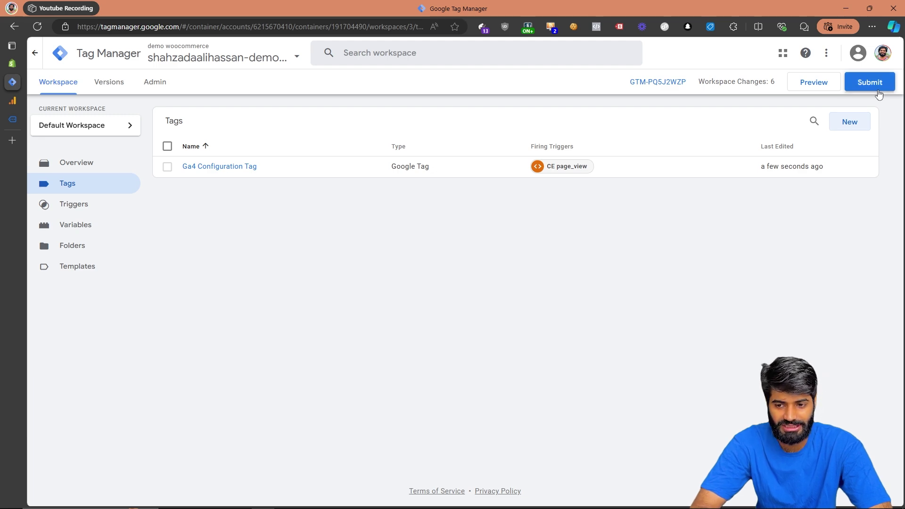
click(866, 59)
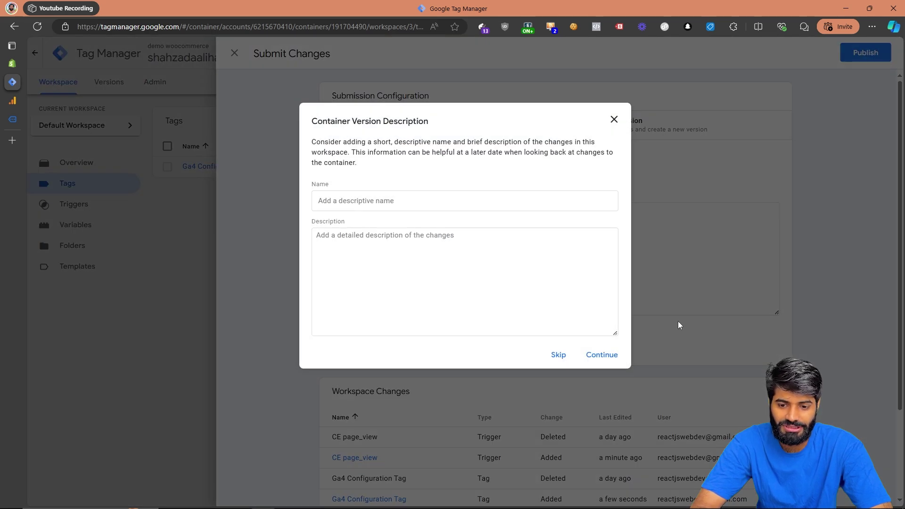
click(604, 354)
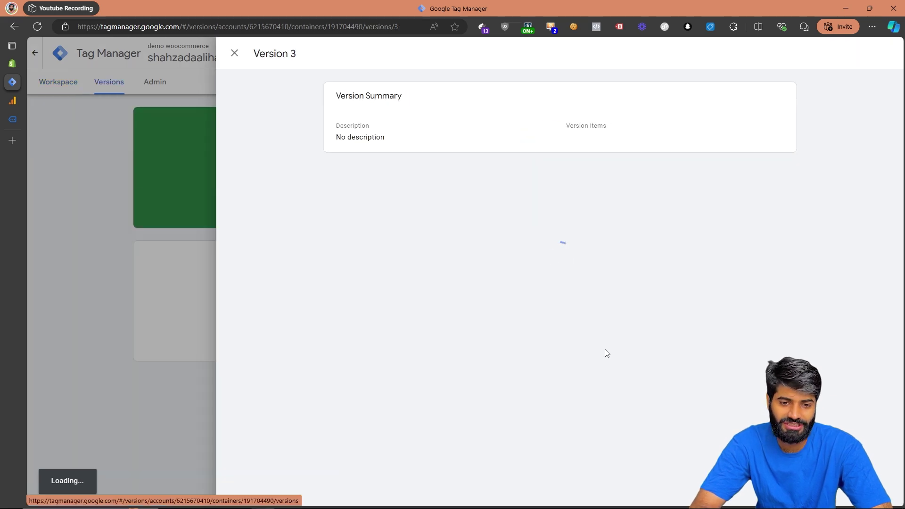
click(112, 266)
Step: Switch to the Shopify storefront, reload it, and check which tags Google Tag Assistant Legacy detects
click(12, 121)
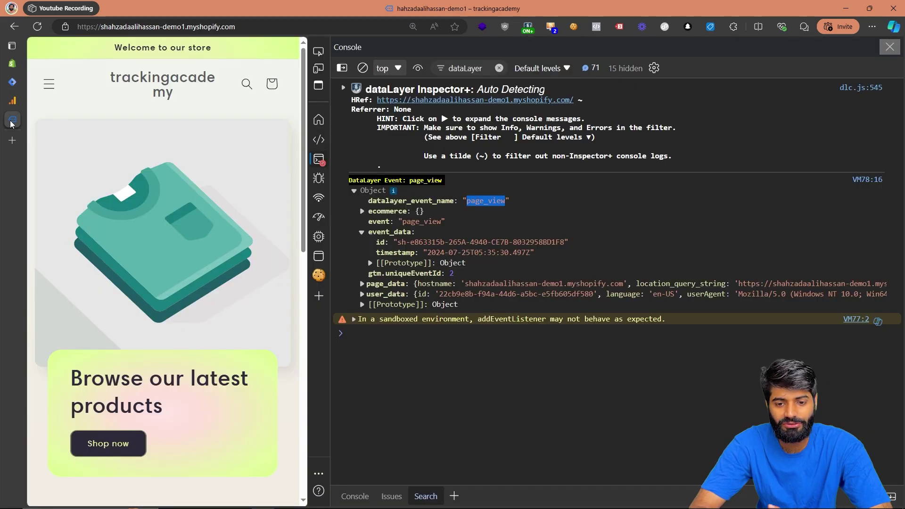
click(416, 383)
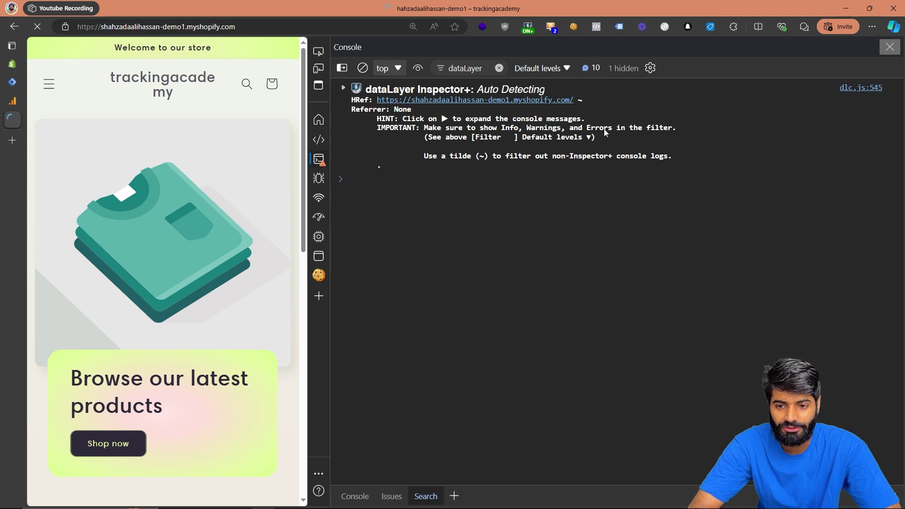
click(618, 28)
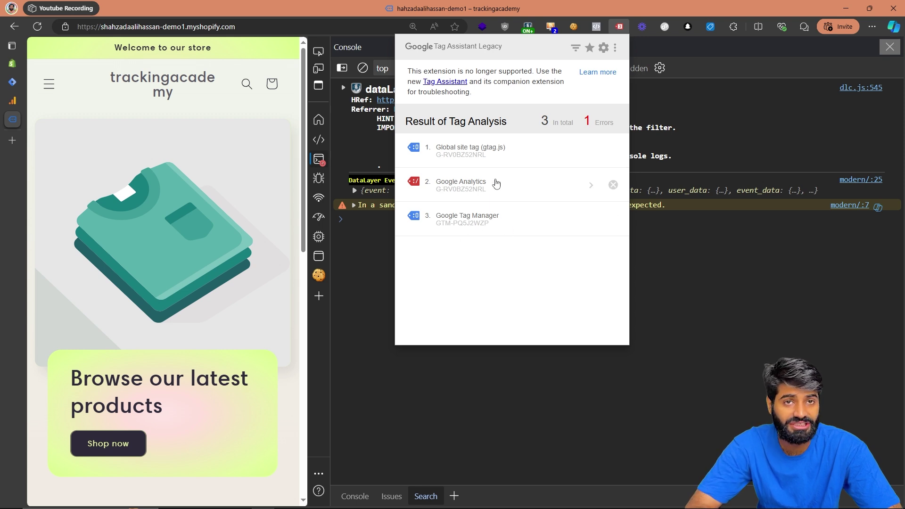
click(385, 273)
Step: Clear the console filter and examine the GA4 page_view hit's measurement ID and event name
click(499, 68)
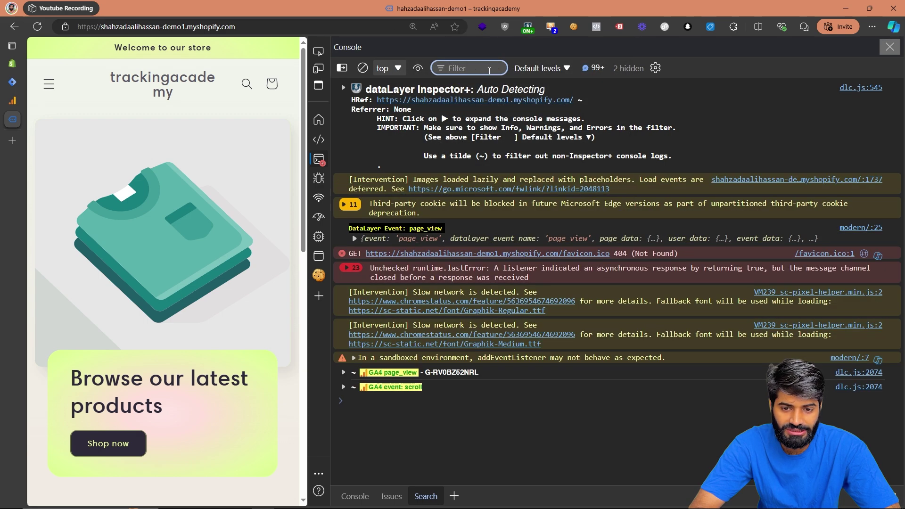
click(425, 372)
scroll(424, 375, down, 5)
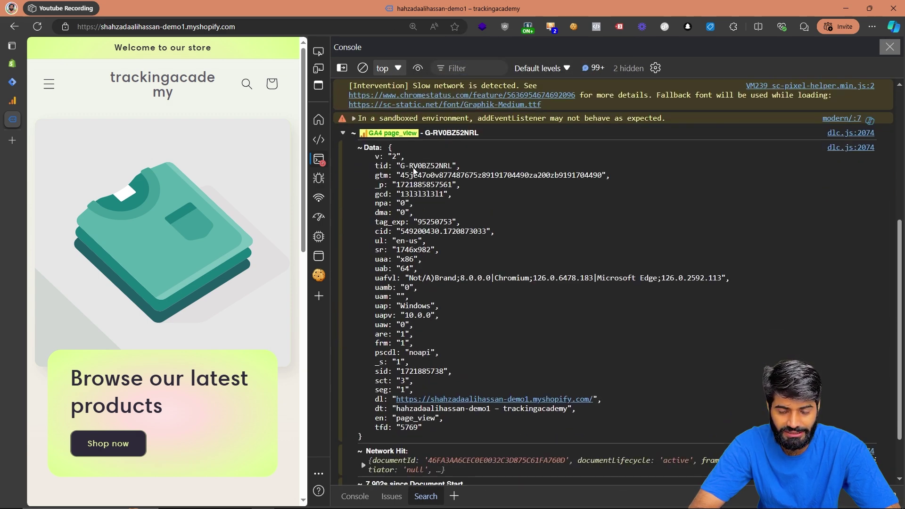
double_click(415, 170)
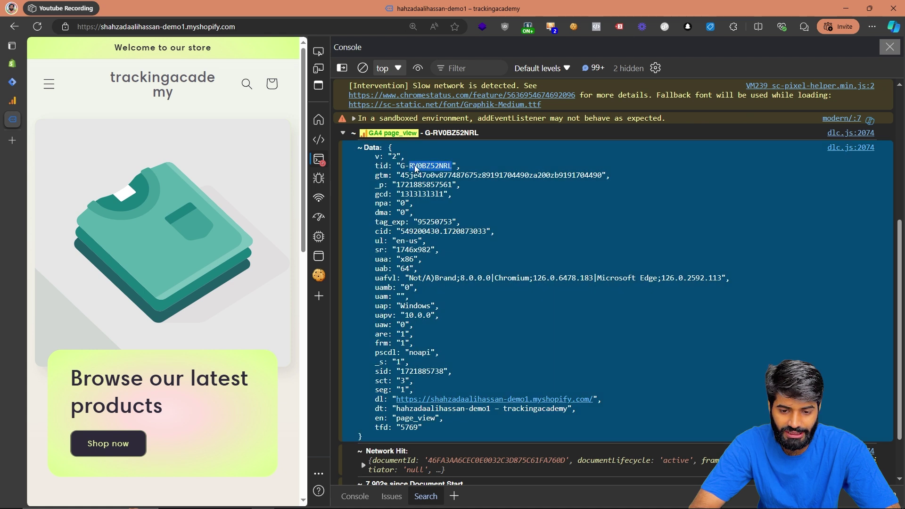
double_click(421, 420)
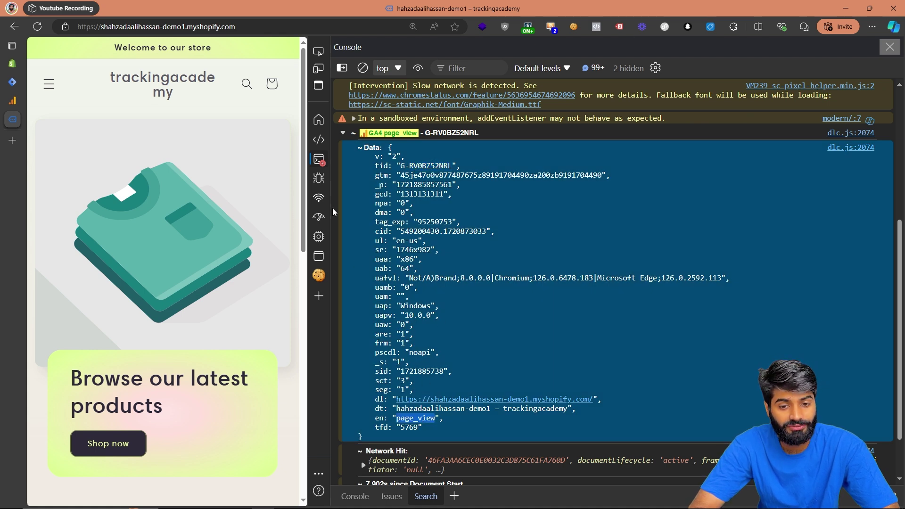
Step: Filter the network requests by "collect" and examine the payload of the last collect request
click(319, 197)
click(365, 89)
double_click(365, 89)
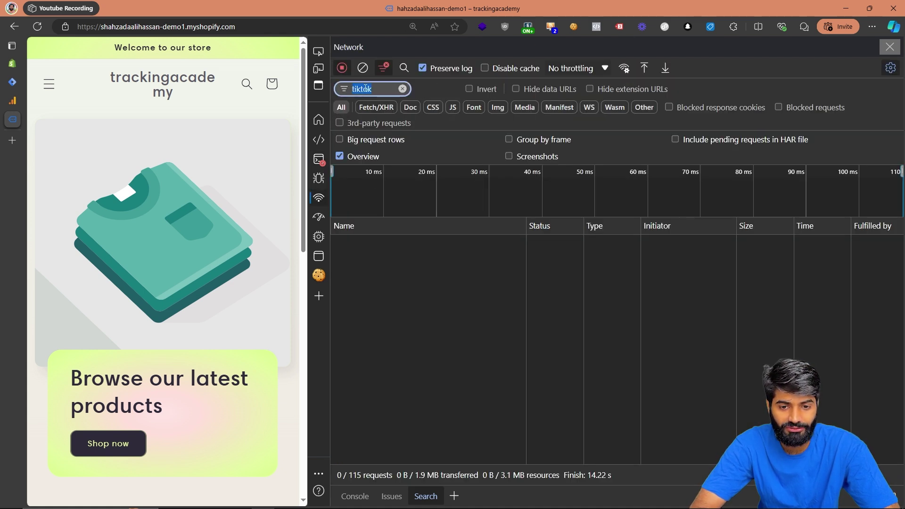
text(collect)
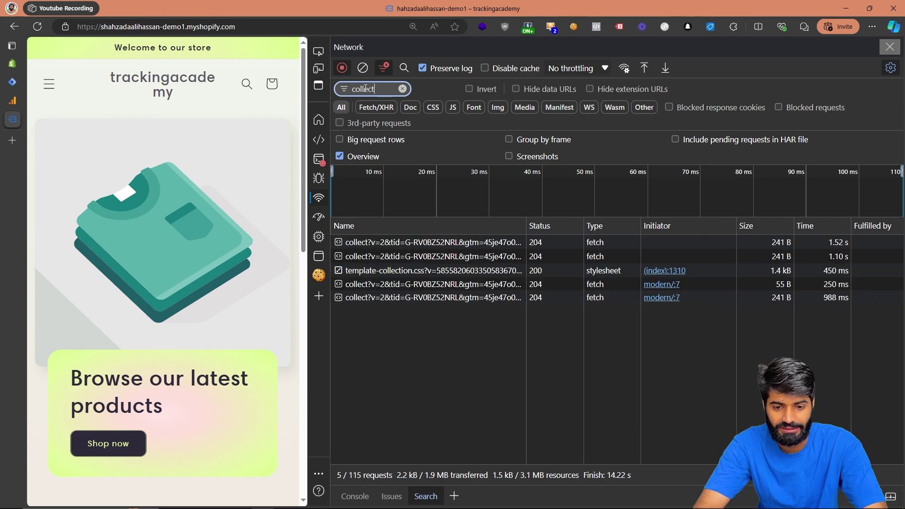
click(455, 297)
scroll(612, 366, down, 6)
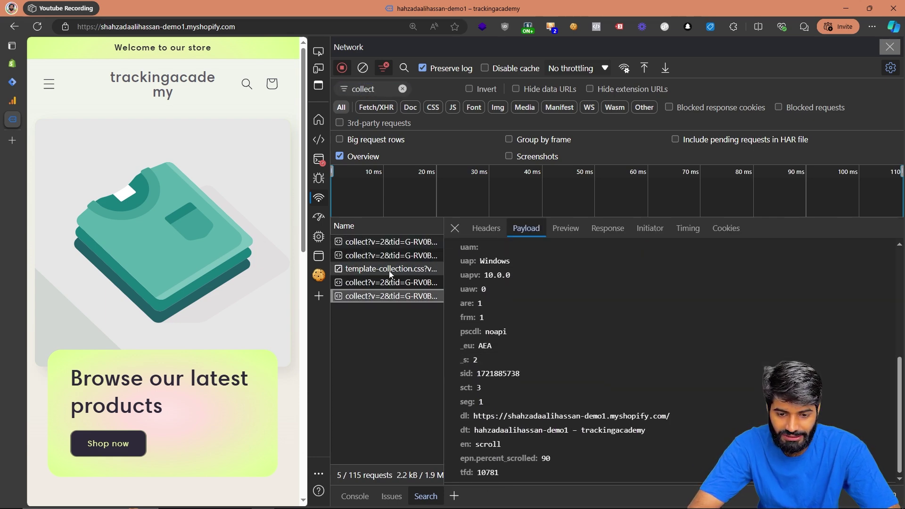
click(490, 448)
Step: Examine the event name in the payload of the collect request just below the stylesheet request
click(387, 282)
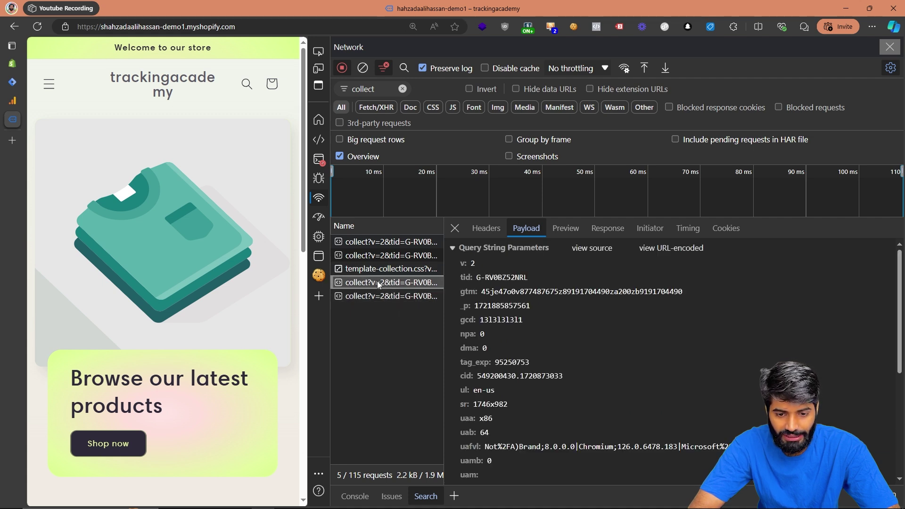
scroll(557, 403, down, 6)
double_click(494, 460)
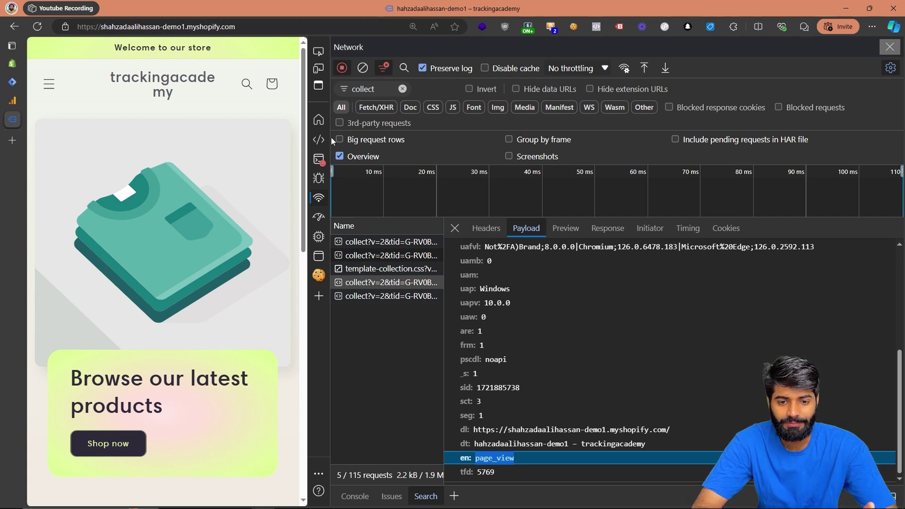
Step: Review the Tag Assistant Legacy results and the Adswerve dataLayer Inspector settings, and return to the browser console
click(621, 27)
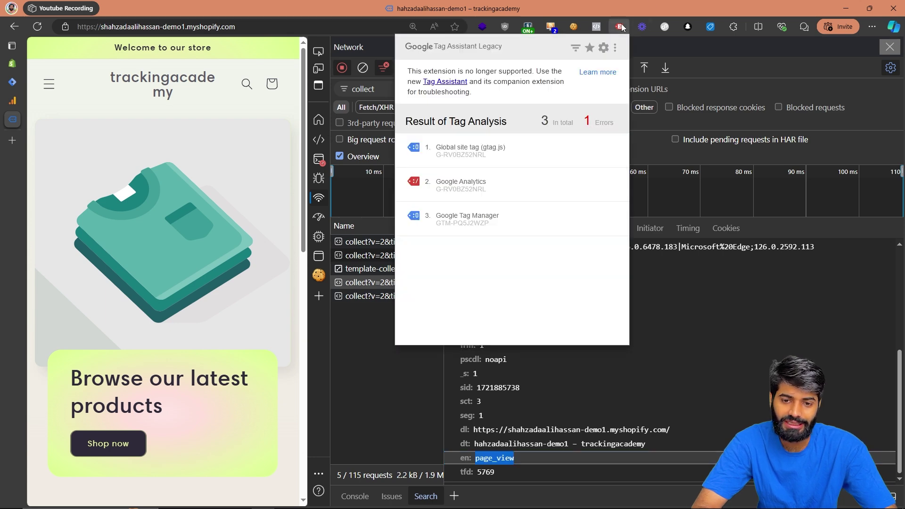
click(528, 27)
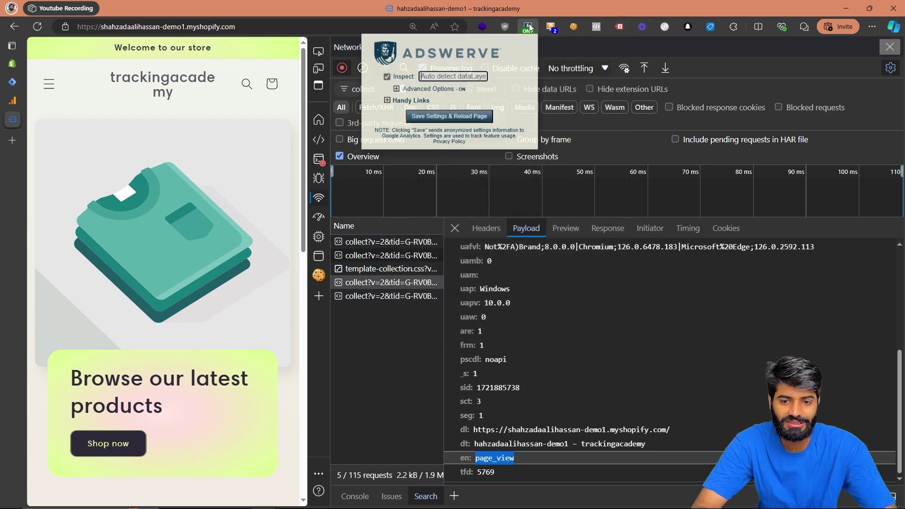
click(319, 159)
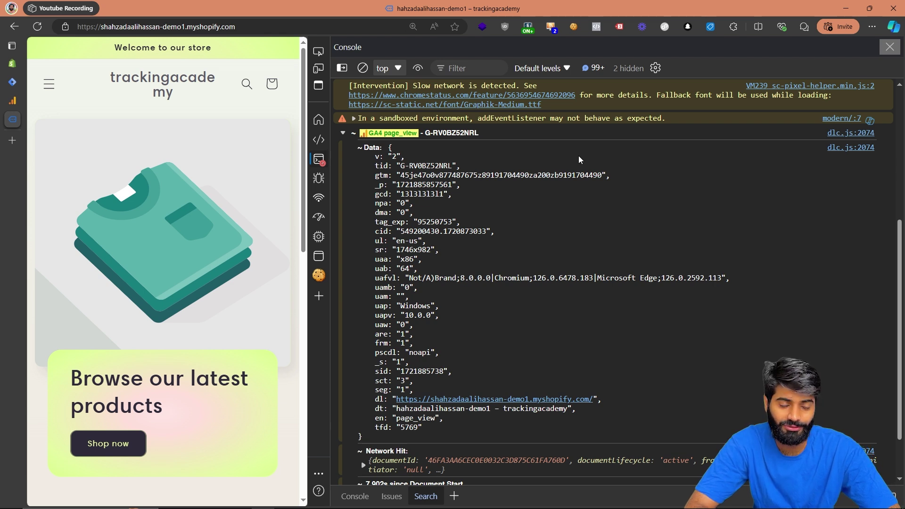
Step: Open the Product 001 Title page from the featured products and examine its view_item dataLayer event
scroll(152, 261, down, 6)
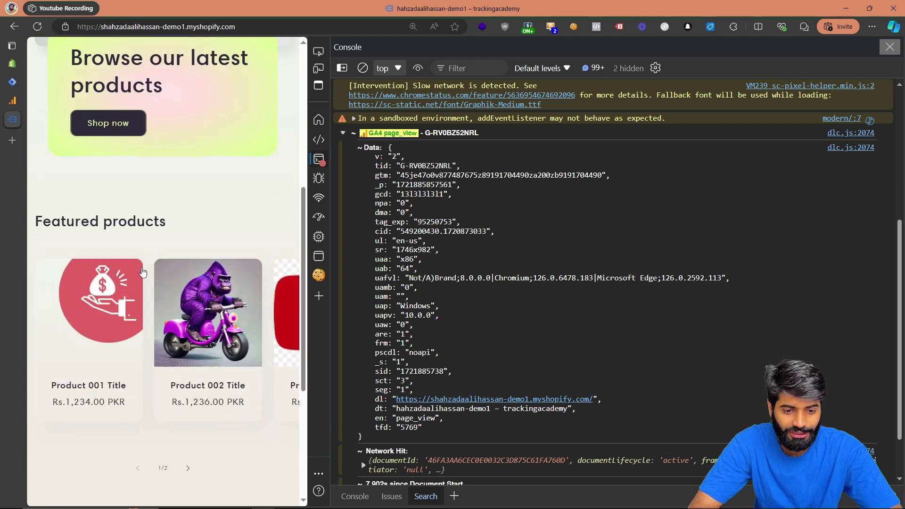
click(102, 301)
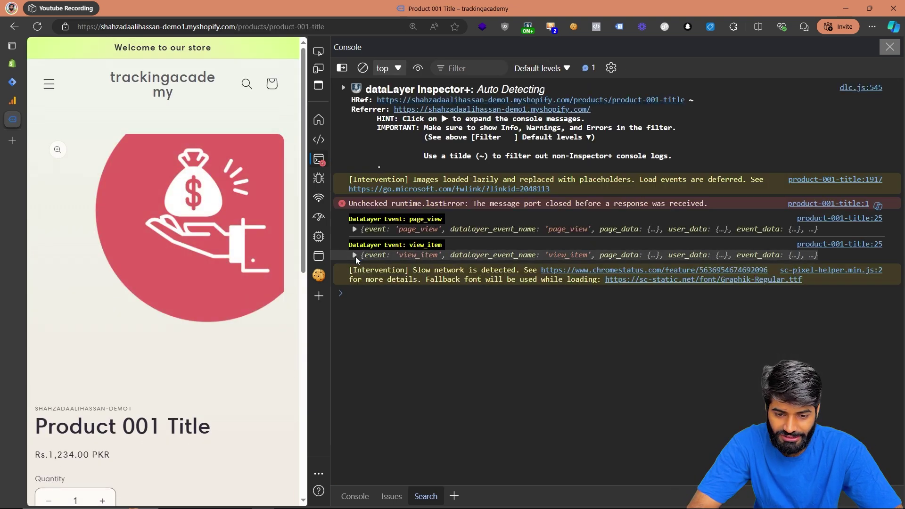
click(400, 255)
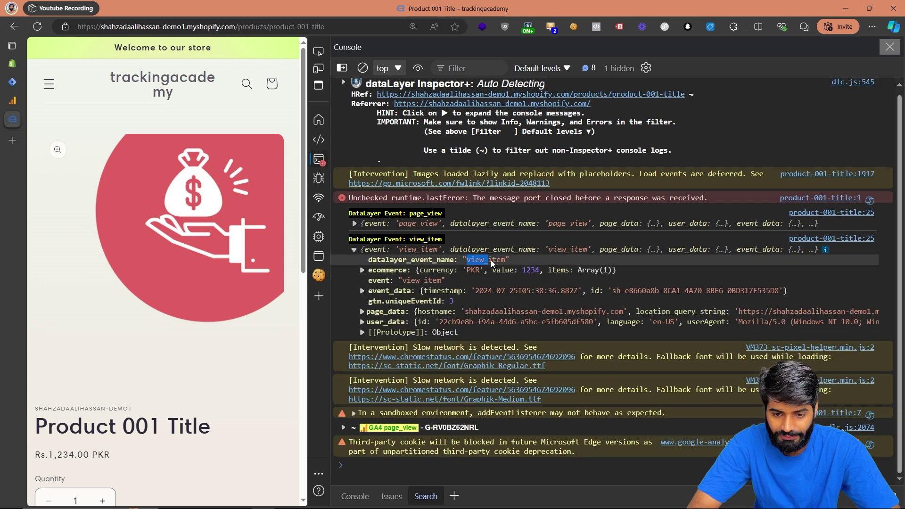
Step: In the Tag Manager workspace, create a Custom Event trigger with the event name view_item
click(18, 84)
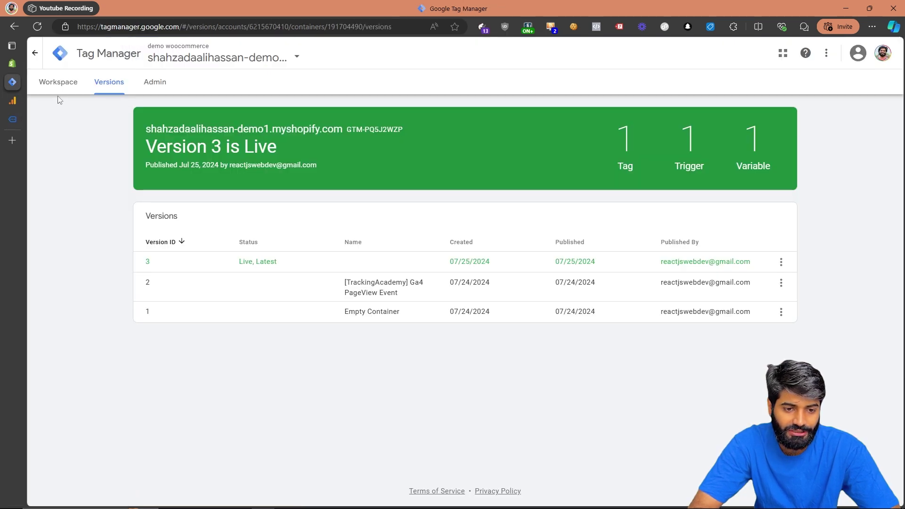
click(57, 86)
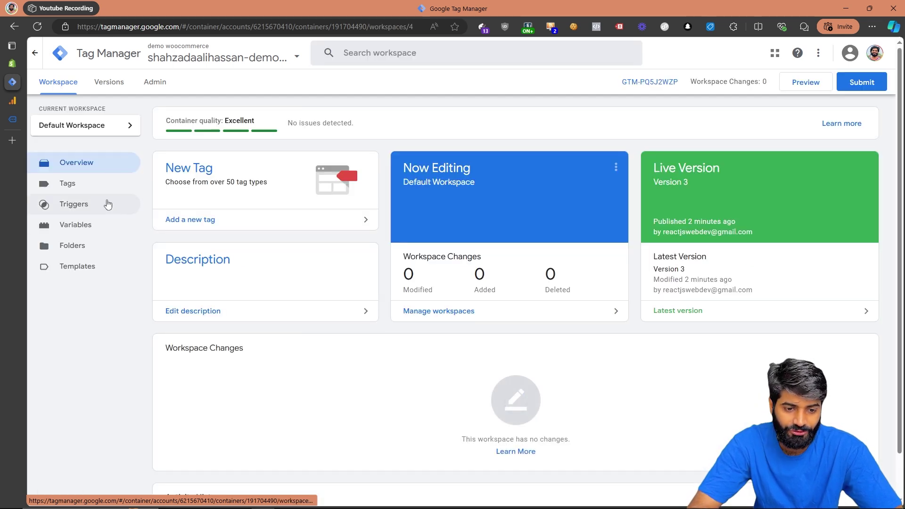
click(110, 208)
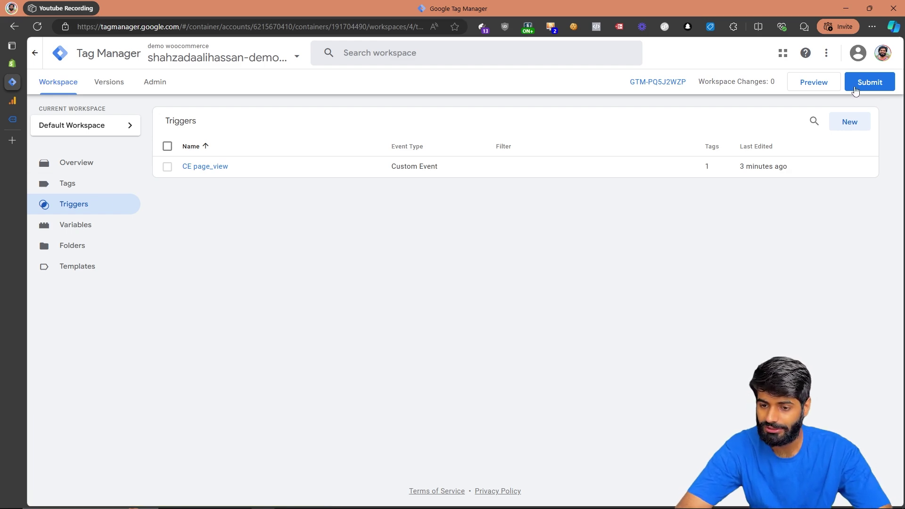
click(839, 126)
click(443, 187)
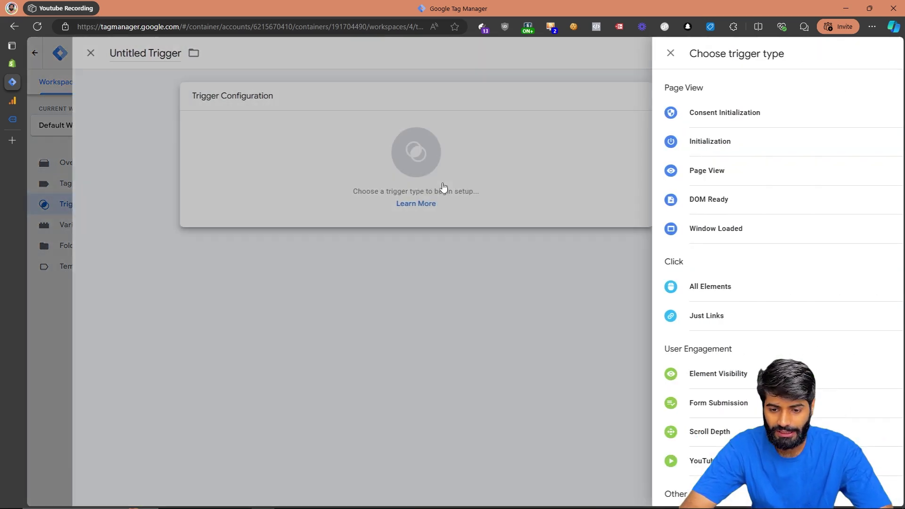
scroll(669, 472, down, 2)
click(644, 444)
click(410, 201)
text(view_item)
Step: Name the trigger "CE view_item" and save it
click(292, 53)
text(CE)
text(view_item)
click(856, 53)
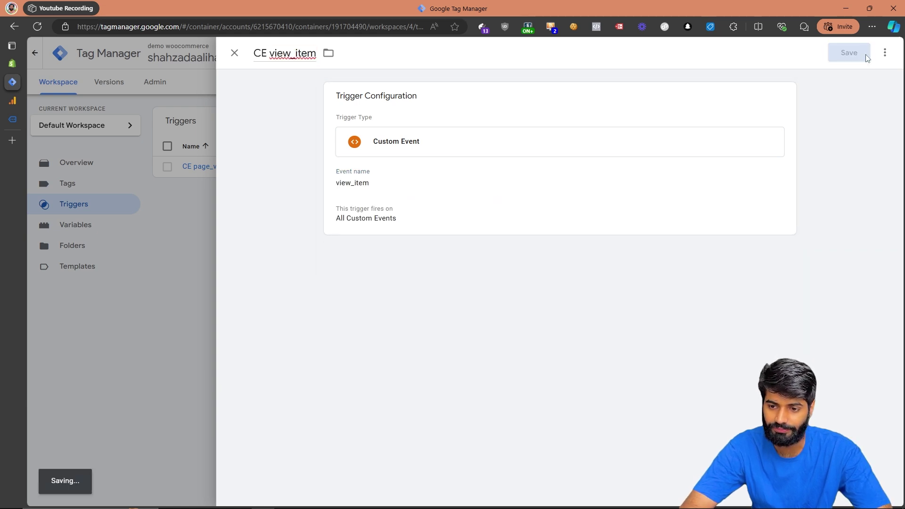
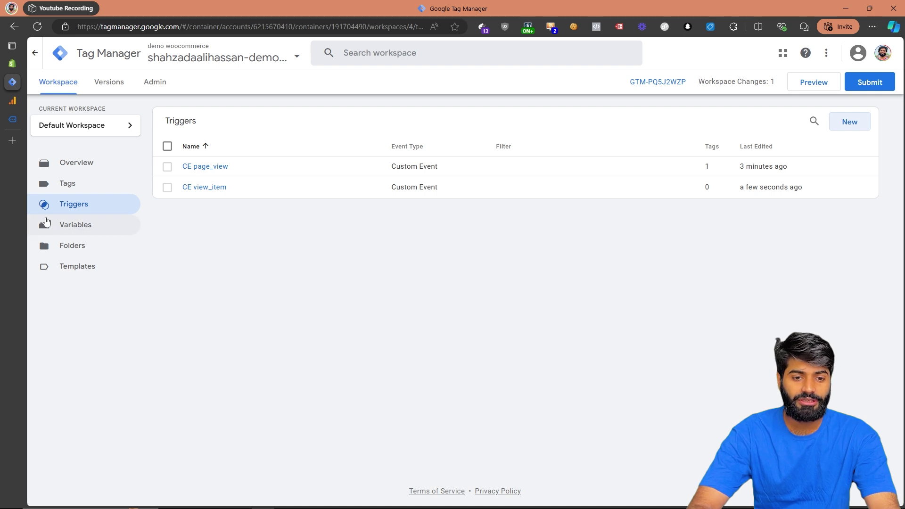
Step: Open the container's variables, and on the store's product page examine the view_item event's ecommerce object down to its first item
click(116, 224)
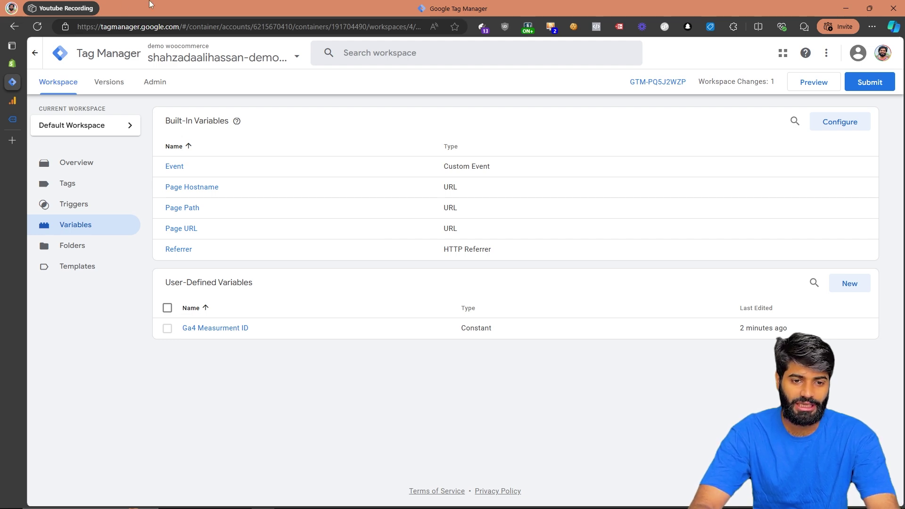
click(13, 120)
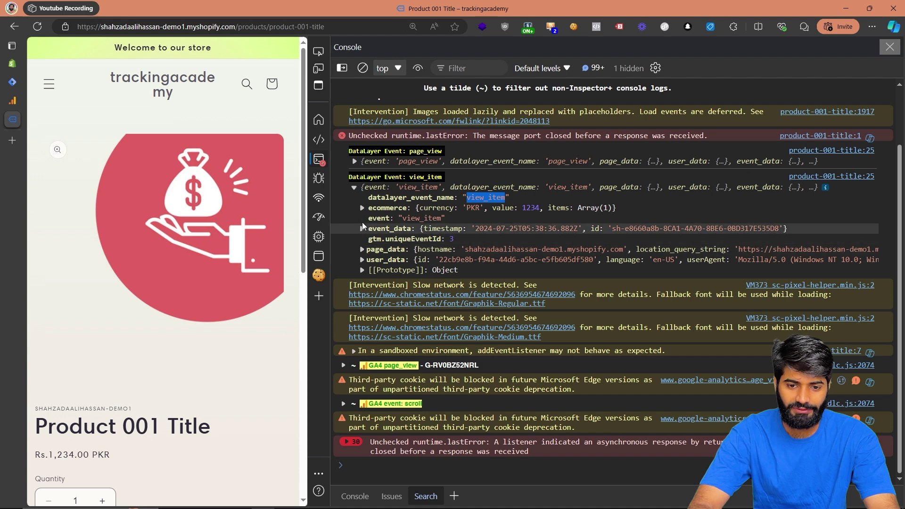
click(361, 208)
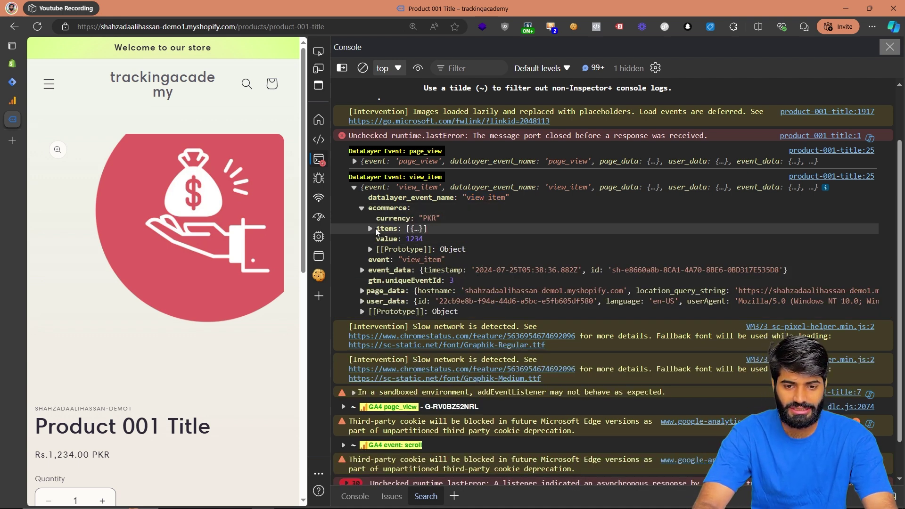
click(371, 228)
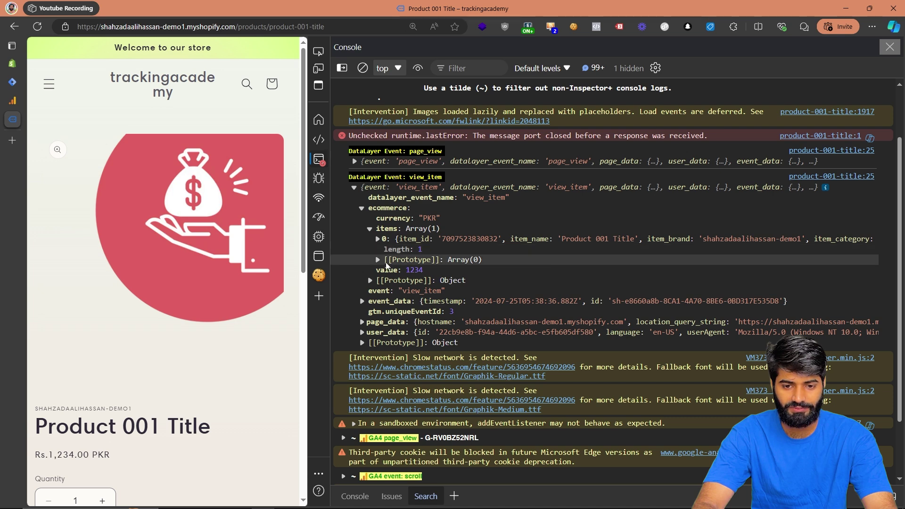
click(378, 238)
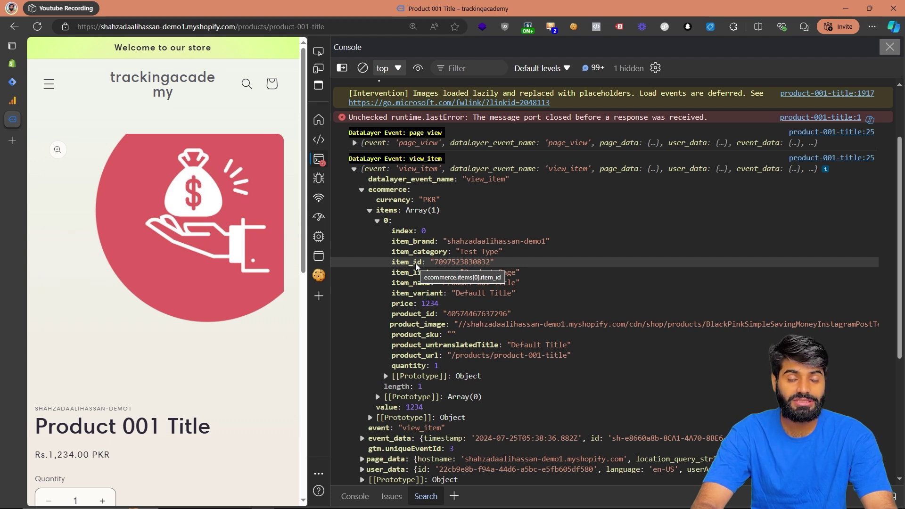
Step: In Tag Manager, create a user-defined Data Layer Variable with the data layer variable name ecommerce.currency
click(18, 86)
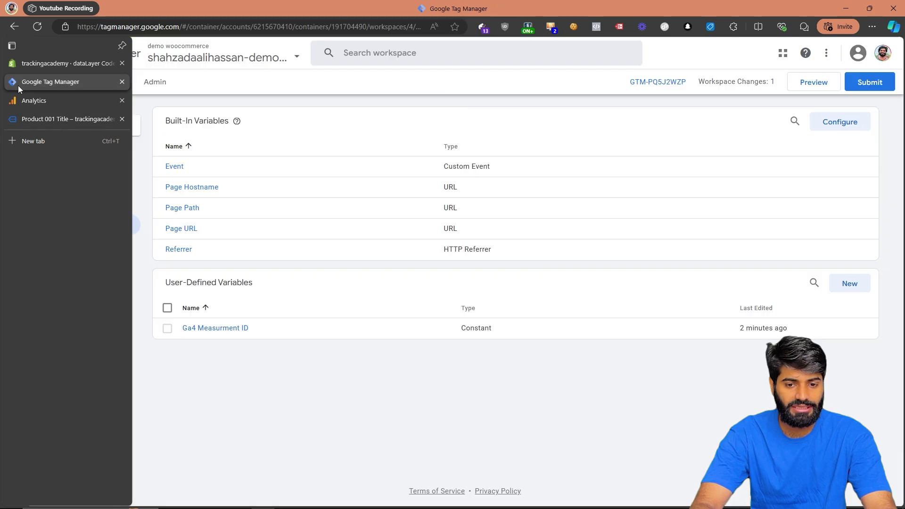
click(849, 286)
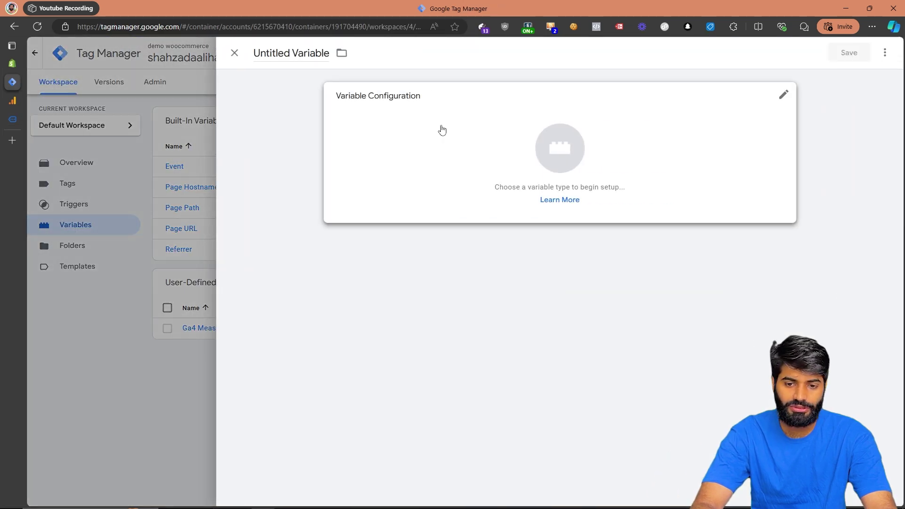
click(472, 136)
click(637, 297)
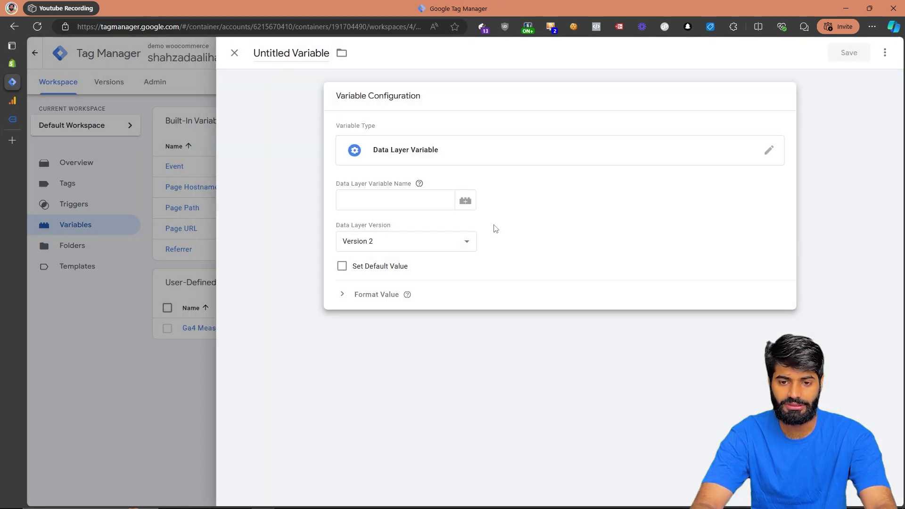
key(ctrl+plus)
click(374, 209)
text(ecommerce.cur)
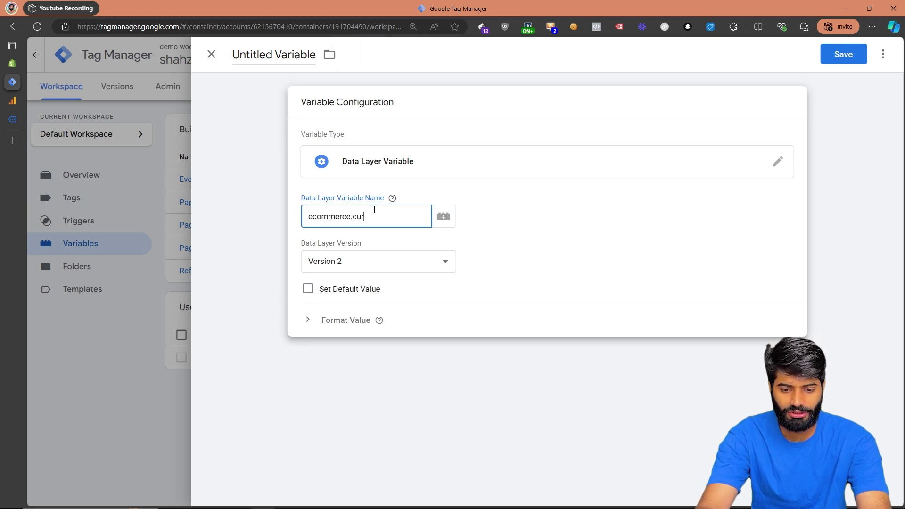
text(rency)
Step: Name the variable "DLV ecommerce.currency", reusing the copied data layer variable name
key(ctrl+a)
key(ctrl+c)
click(293, 56)
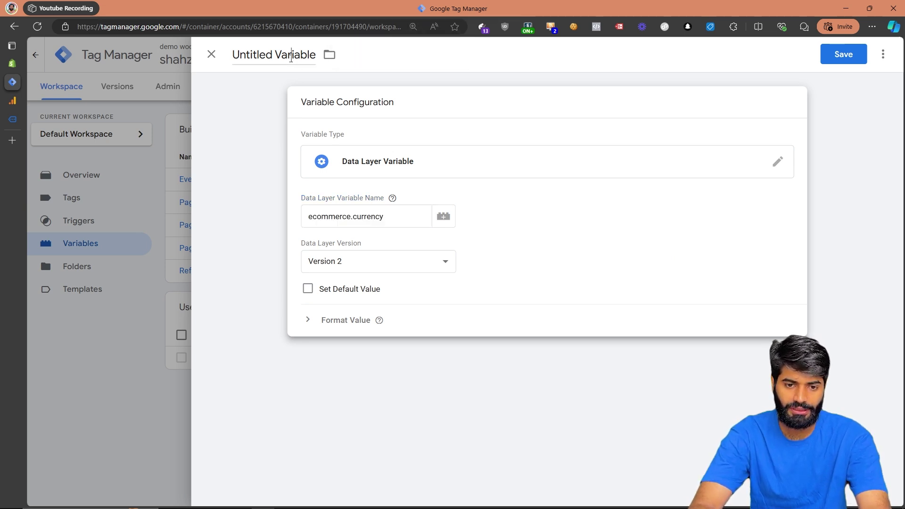
text(DLV)
key(ctrl+v)
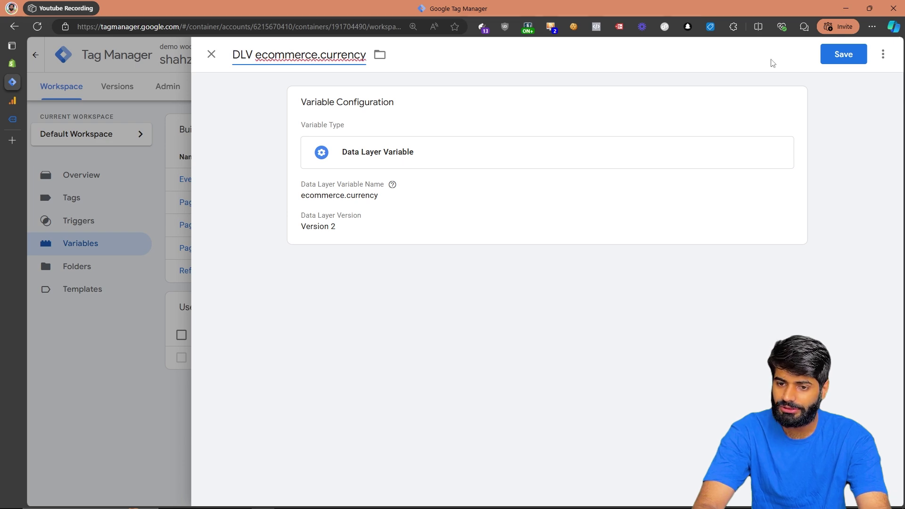
Step: Save the currency variable and create another user-defined Data Layer Variable with the data layer variable name ecommerce.value
click(838, 56)
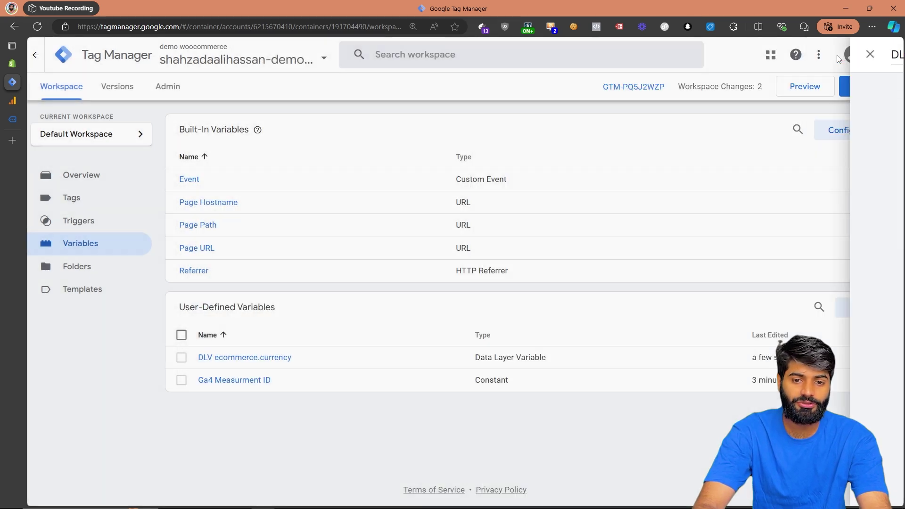
click(848, 307)
click(543, 154)
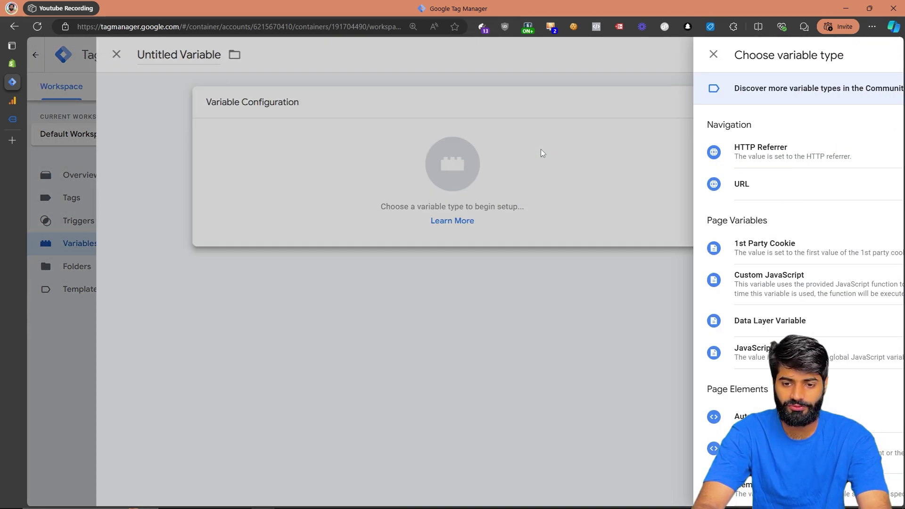
scroll(655, 431, down, 2)
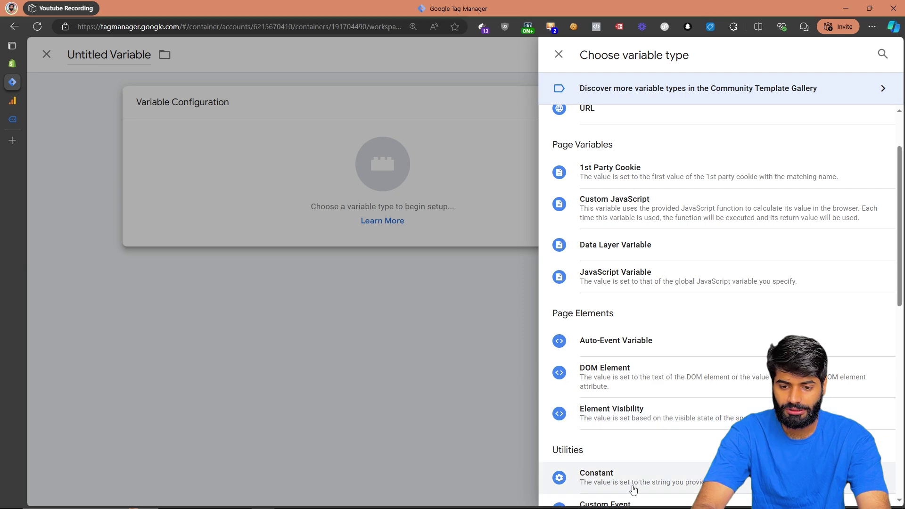
click(629, 256)
click(402, 212)
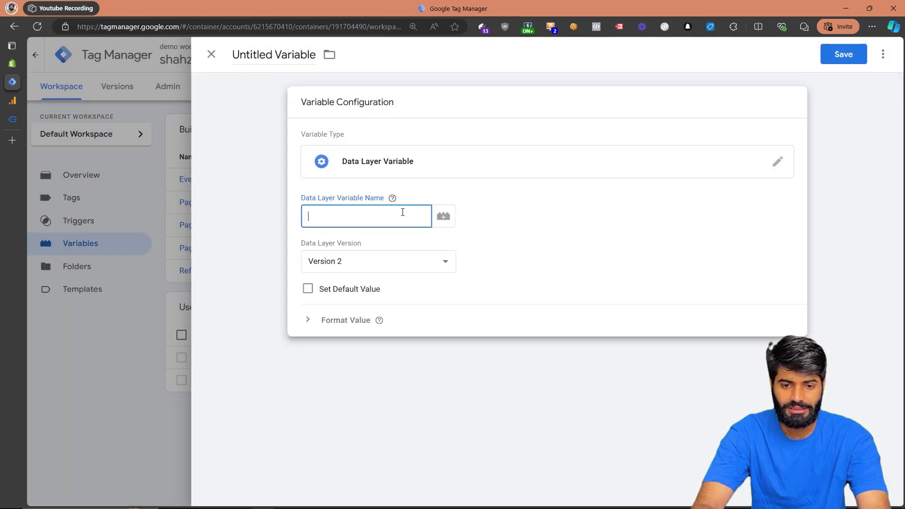
text(ecommerce.value)
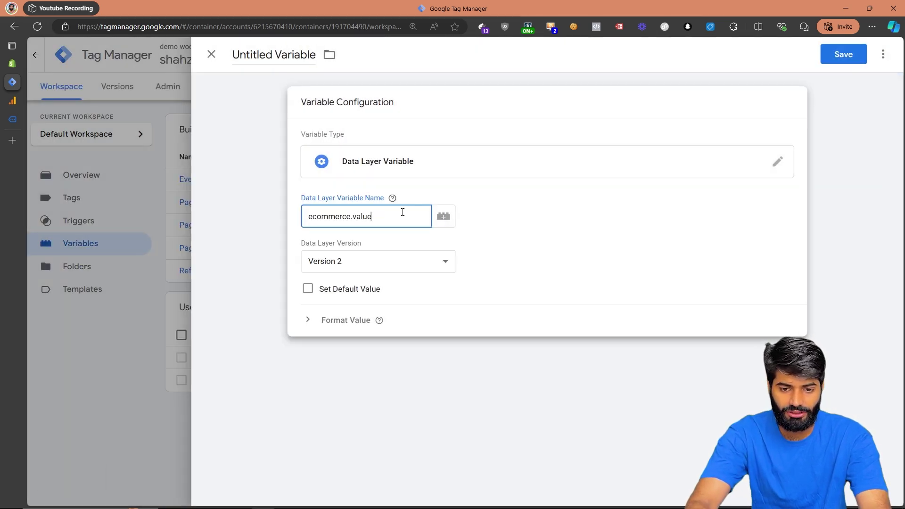
Step: Name the variable "DLV ecommerce.value", reusing the copied data layer variable name, and save it
key(ctrl+a)
click(276, 50)
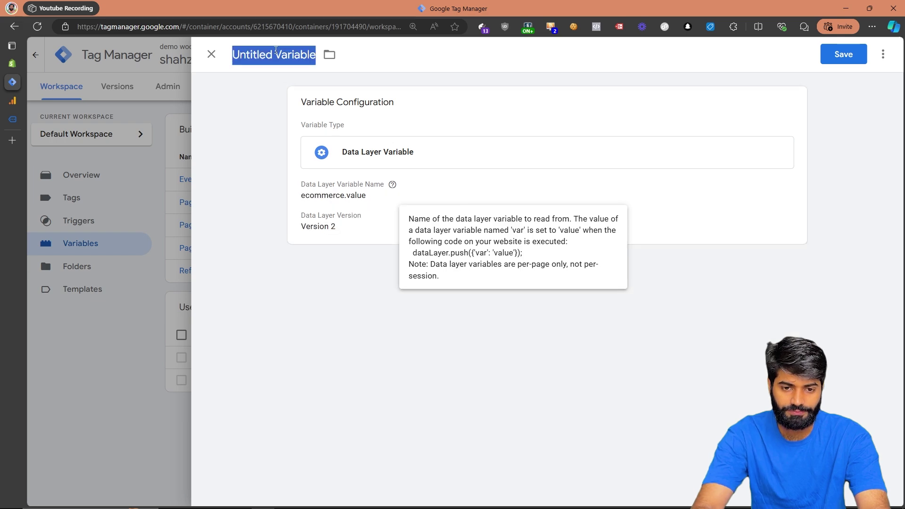
text(DLV)
key(ctrl+v)
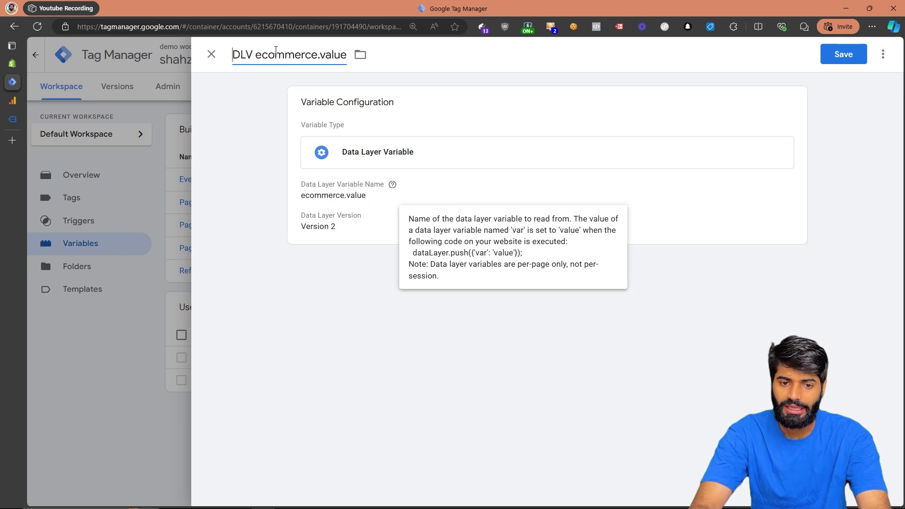
click(861, 55)
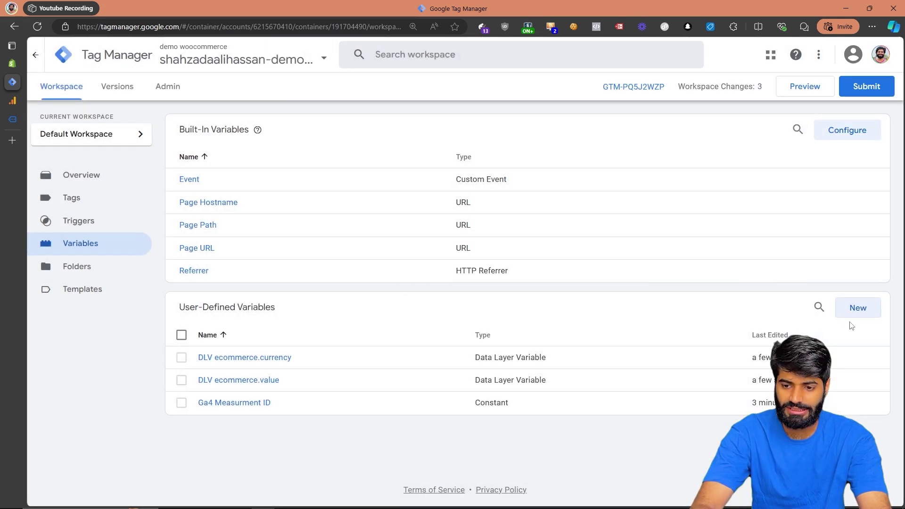
Step: Create a third user-defined Data Layer Variable with the data layer variable name ecommerce.items
click(854, 317)
click(452, 192)
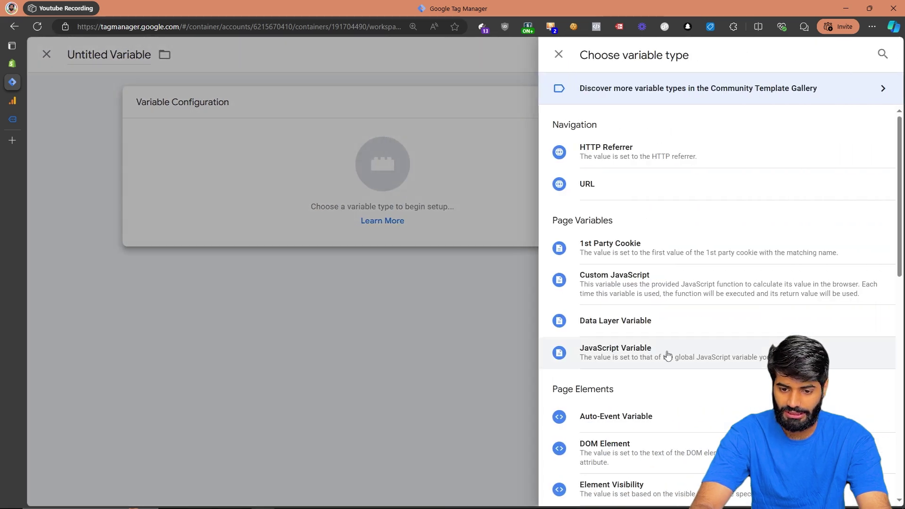
scroll(667, 355, down, 2)
click(595, 235)
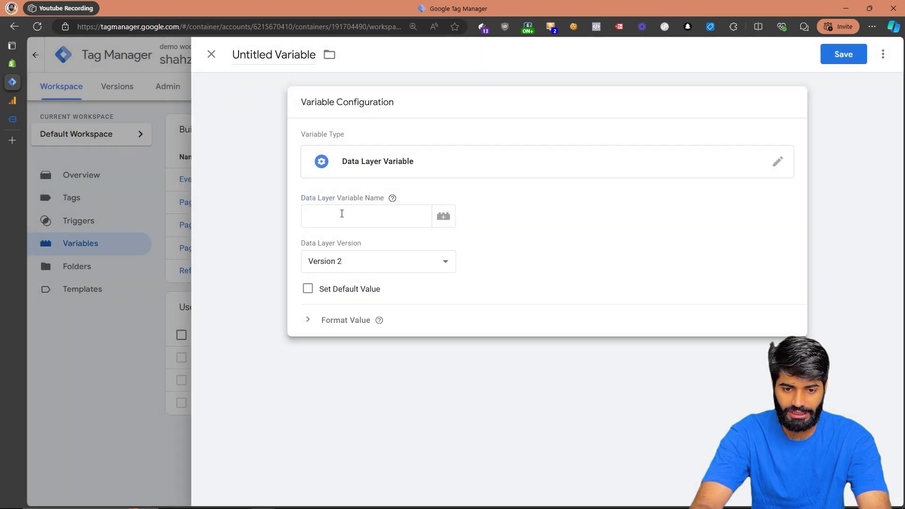
click(342, 215)
key(ctrl+v)
key(ctrl+a)
text(ecommerce.item)
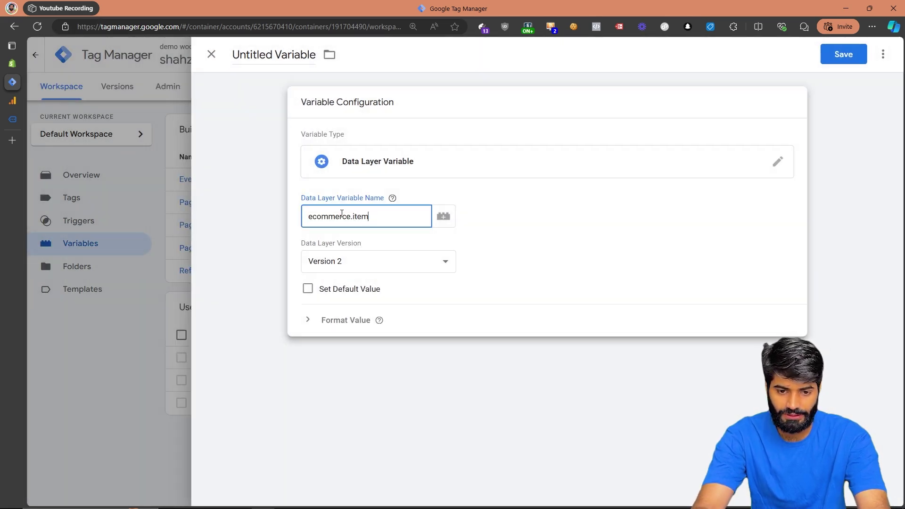
text(s)
Step: Name the variable "DLV ecommerce.items", reusing the copied data layer variable name, and save it
key(ctrl+a)
click(297, 54)
text(DLV)
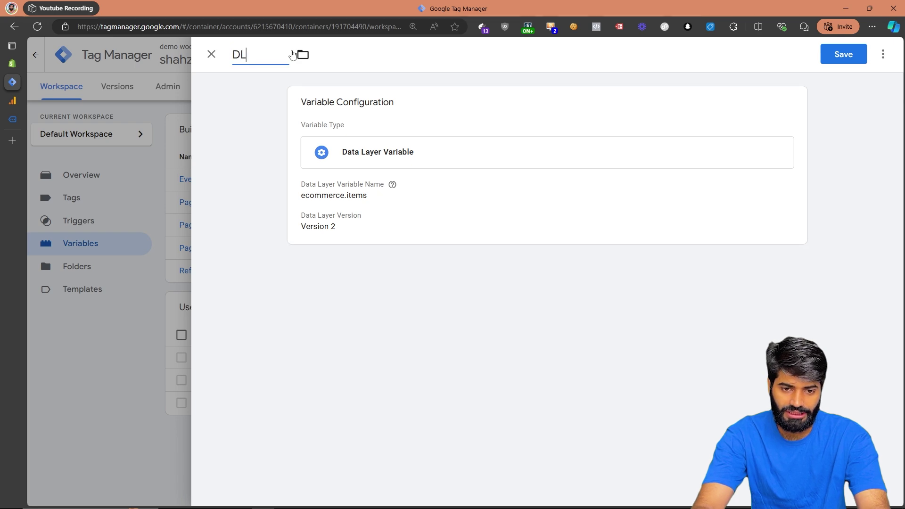
key(ctrl+v)
click(843, 55)
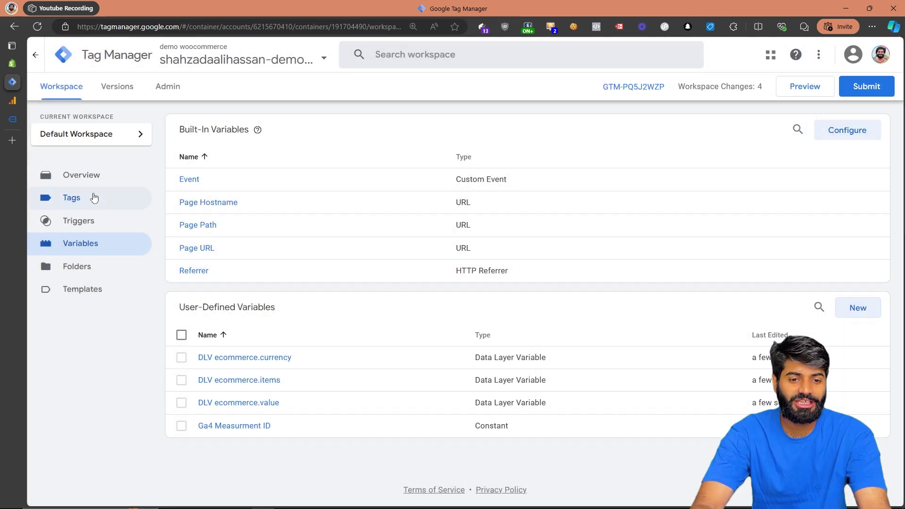
Step: Create a new tag fired by the CE view_item trigger, with the tag type Google Analytics: GA4 Event
click(94, 198)
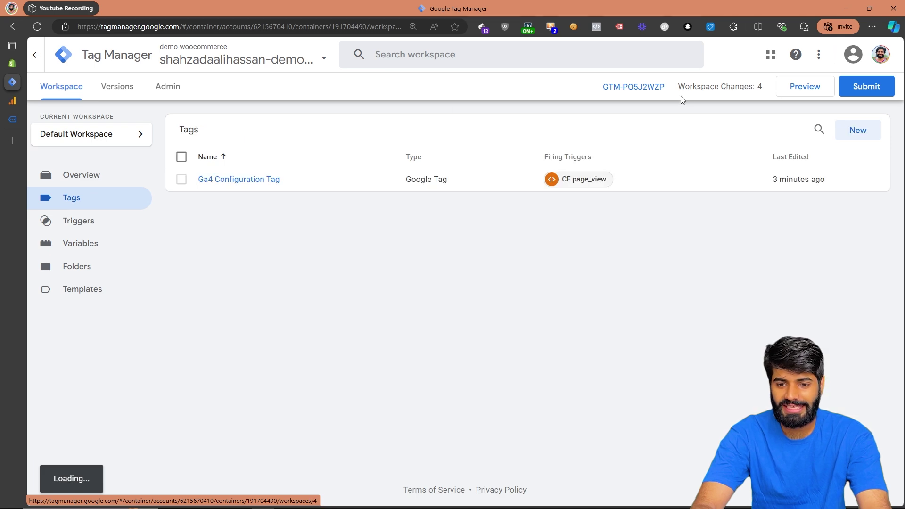
click(862, 137)
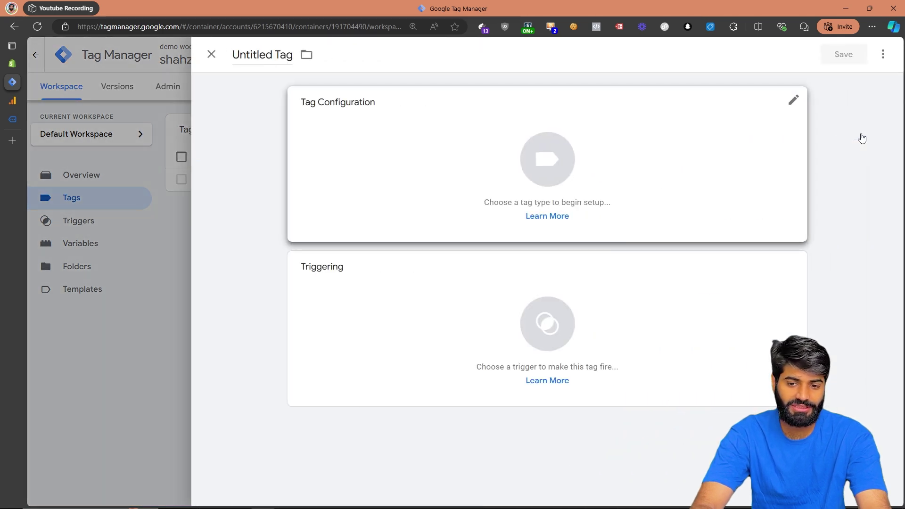
click(610, 319)
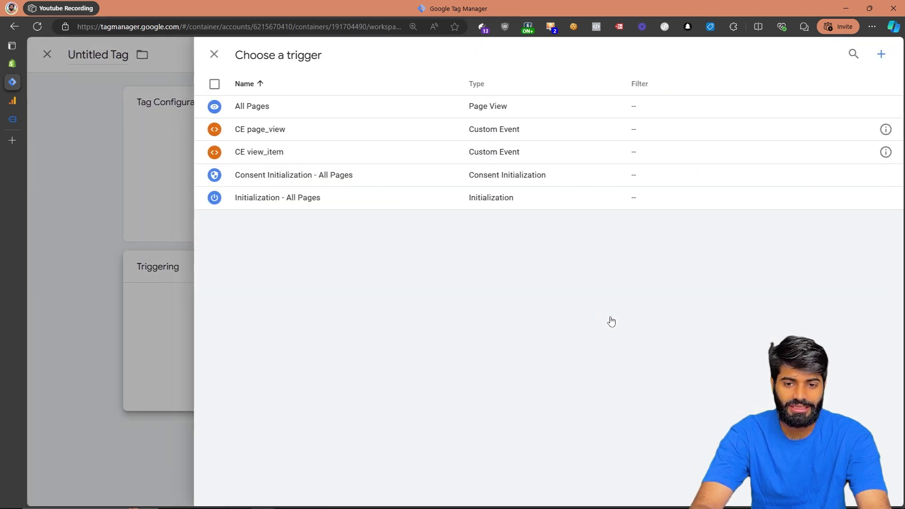
click(378, 154)
click(374, 182)
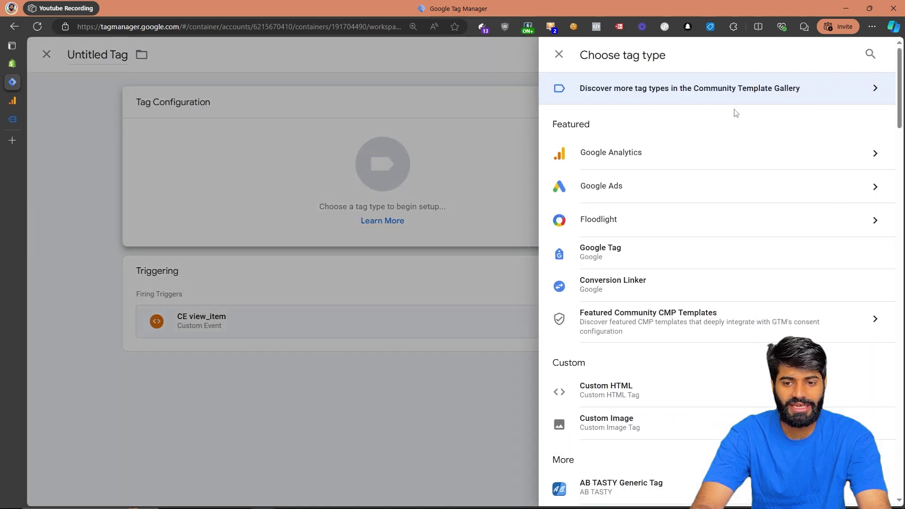
click(659, 164)
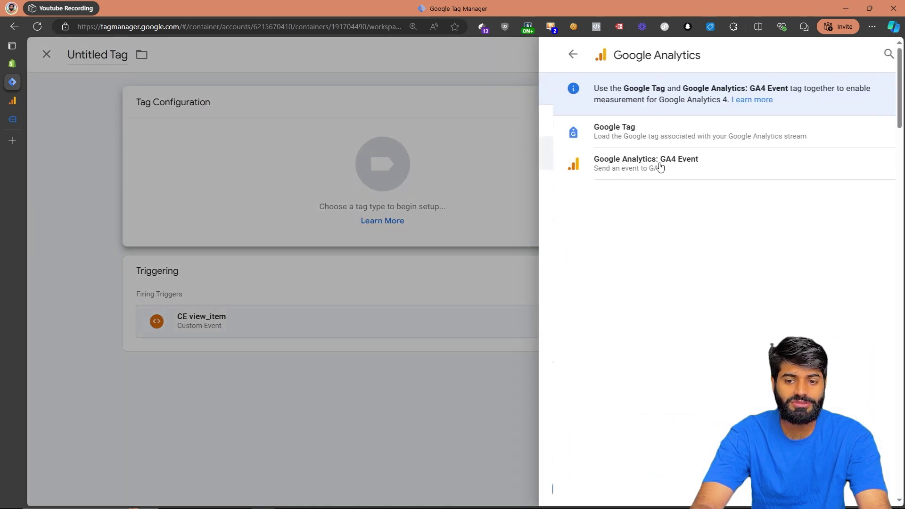
click(627, 165)
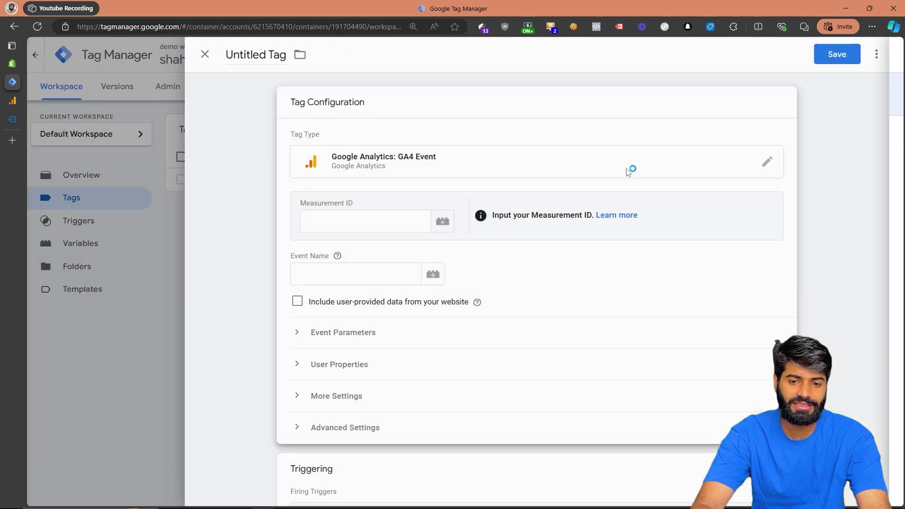
Step: Set the tag's measurement ID to the Ga4 Measurment ID variable and its event name to view_item
click(450, 223)
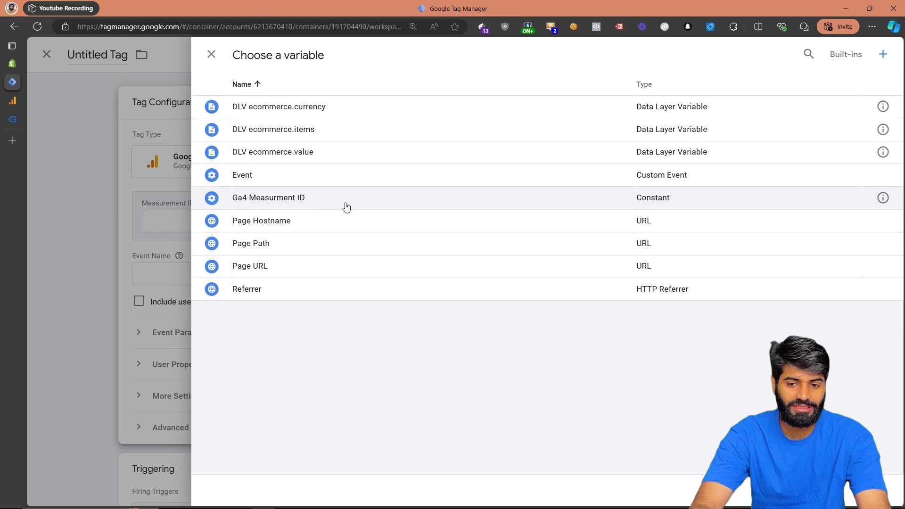
click(346, 207)
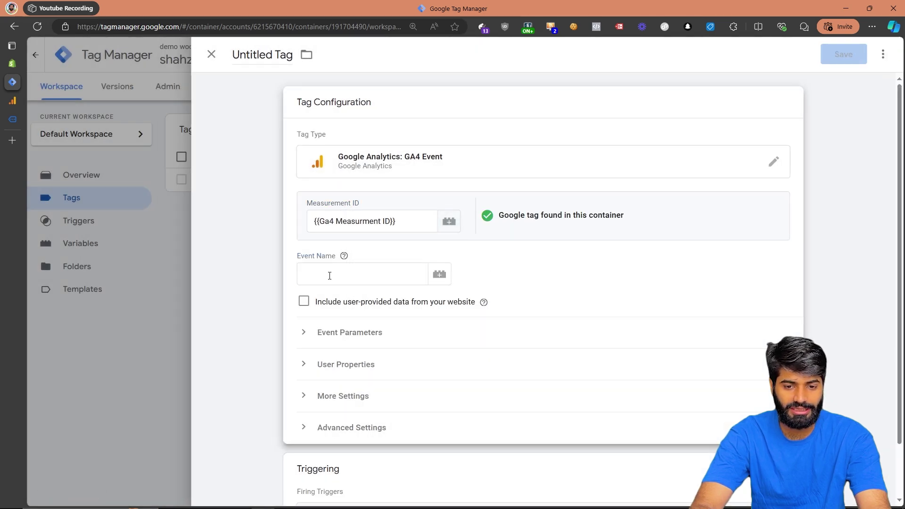
click(330, 276)
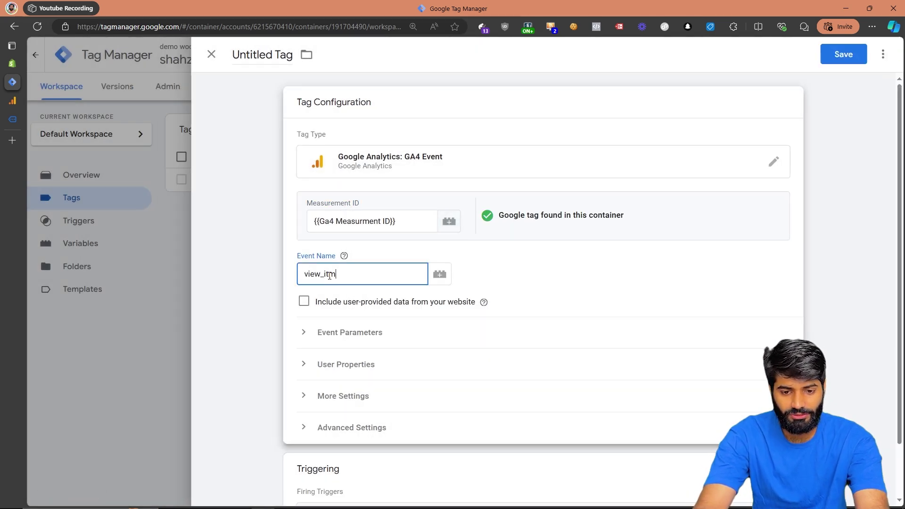
Step: Add three event parameters to the tag, named items, currency and value
click(334, 334)
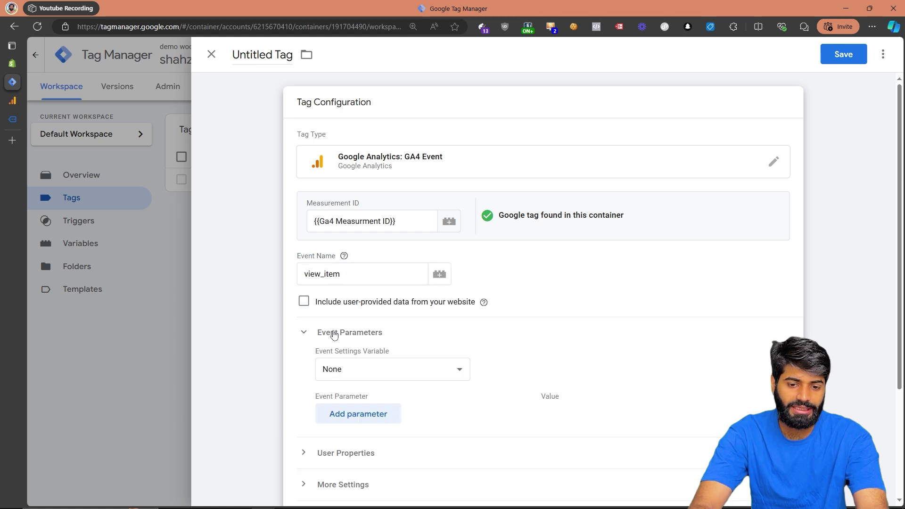
scroll(354, 388, down, 1)
click(353, 389)
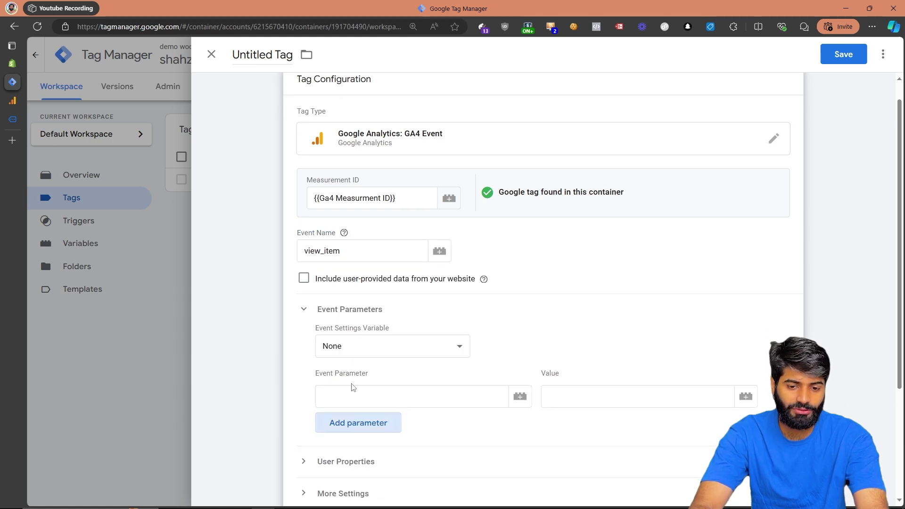
click(359, 424)
click(367, 465)
click(356, 398)
text(items)
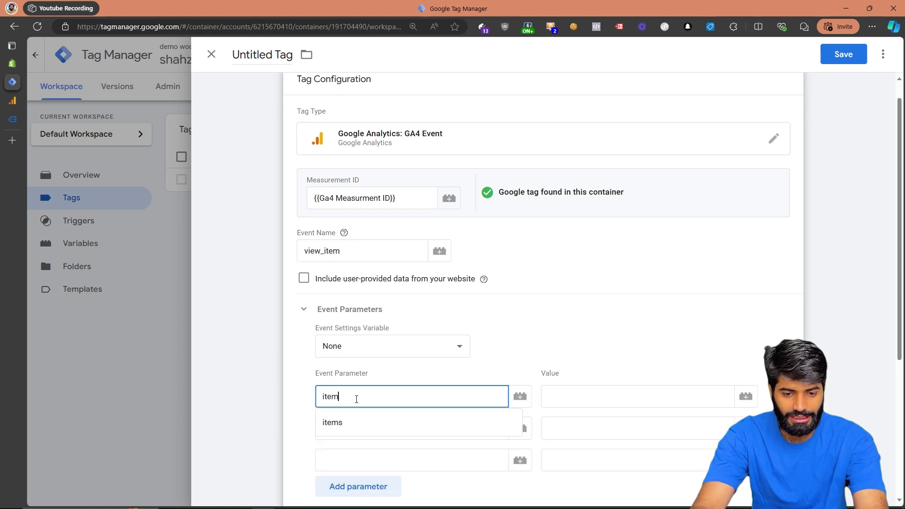
click(348, 428)
text(curr)
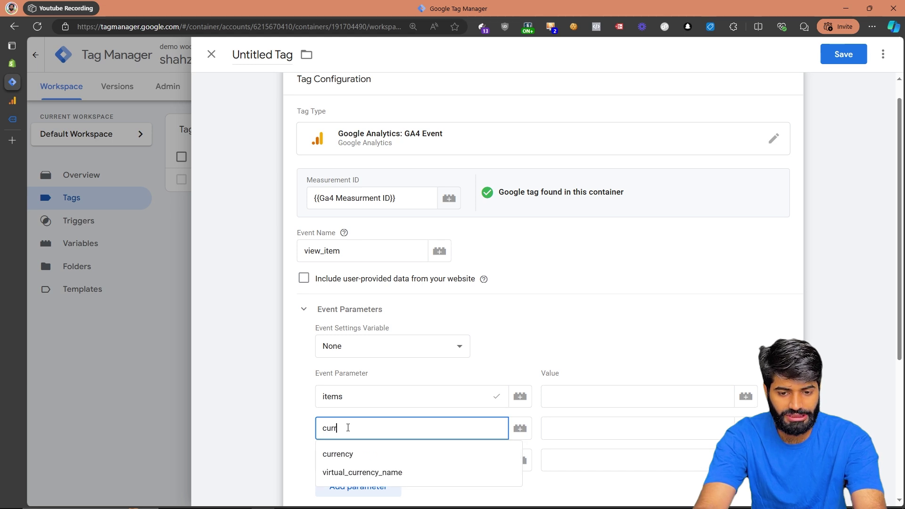
text(ency)
click(352, 453)
click(351, 452)
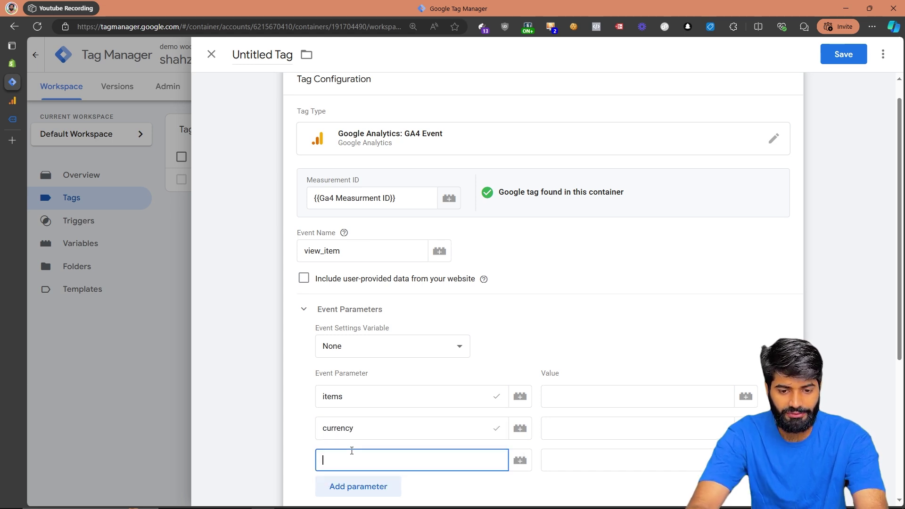
text(value)
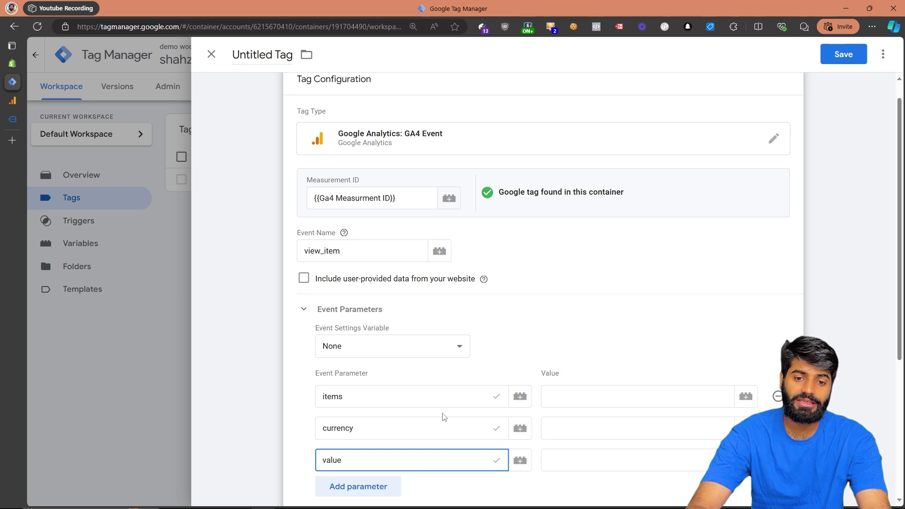
Step: Assign DLV ecommerce.items, DLV ecommerce.currency and DLV ecommerce.value as the values of the items, currency and value parameters
mouse_move(501, 470)
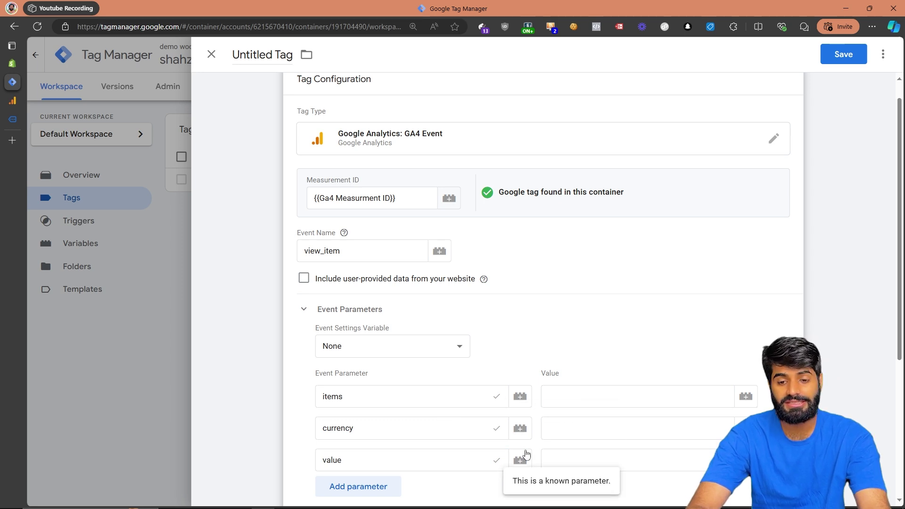
click(623, 397)
click(746, 396)
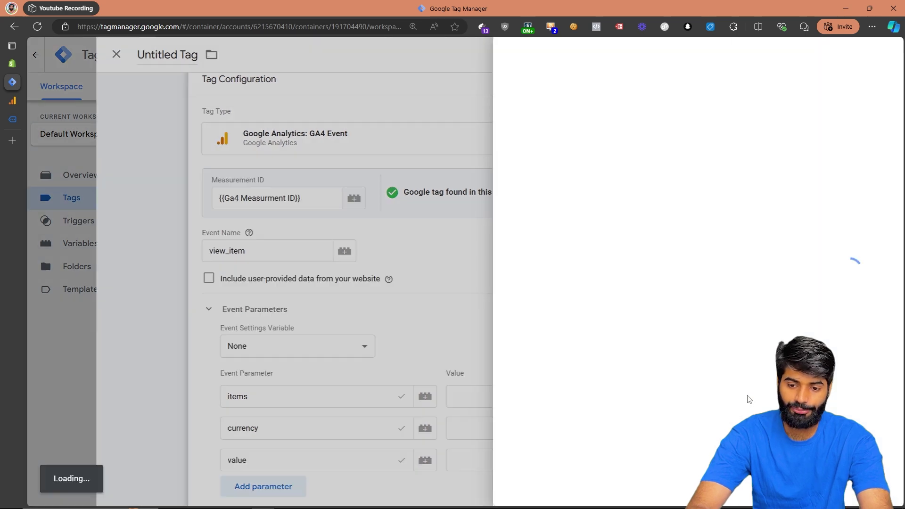
click(299, 130)
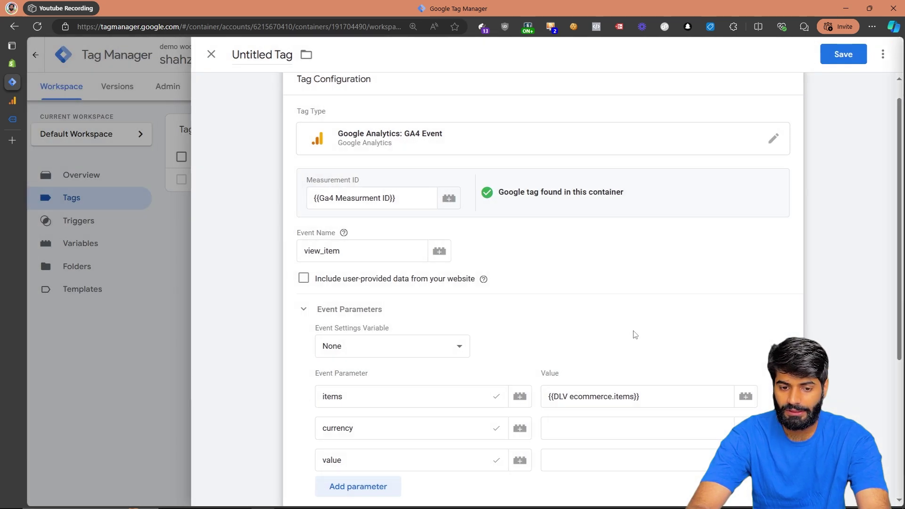
click(746, 429)
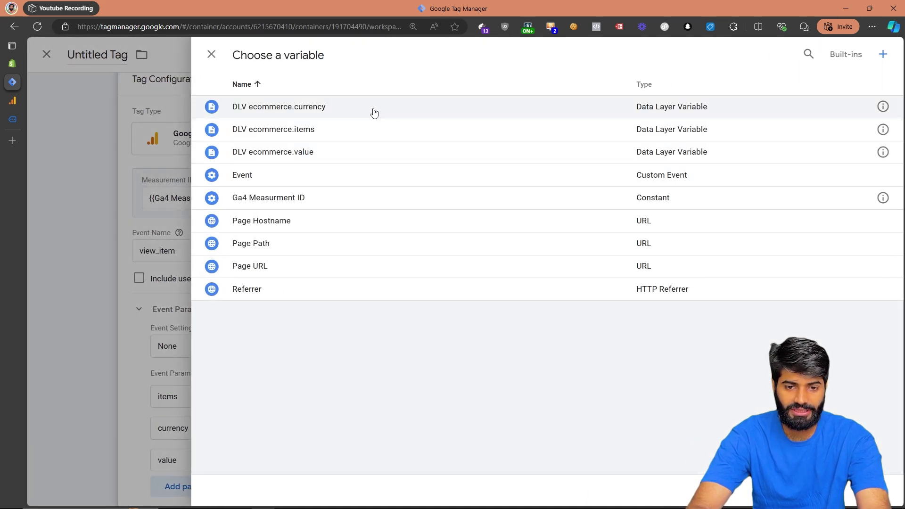
click(373, 112)
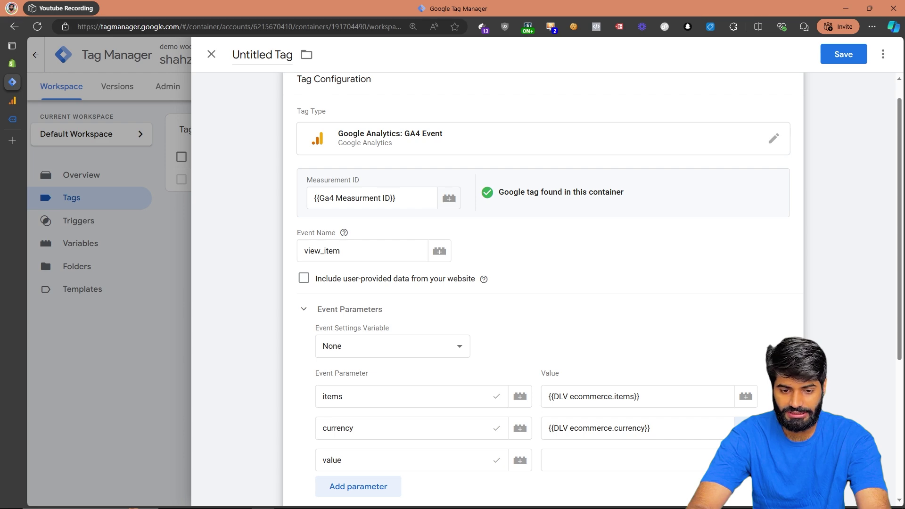
click(746, 460)
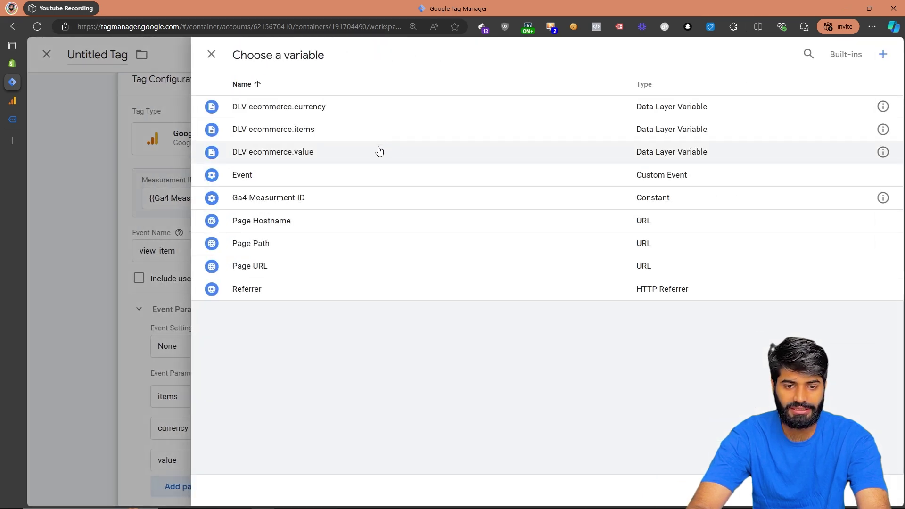
click(379, 151)
scroll(528, 318, down, 5)
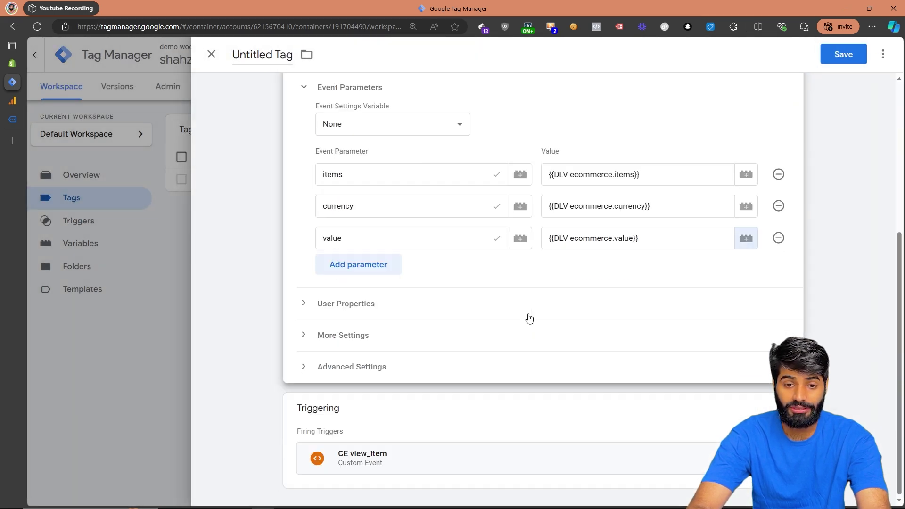
Step: Name the tag Ga4 EEC view_item and save it
scroll(529, 318, up, 5)
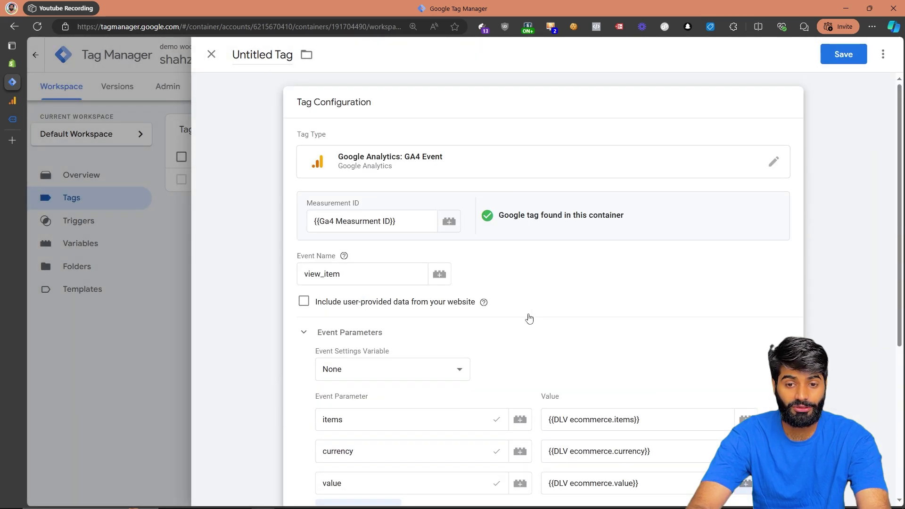
click(257, 59)
text(Ga4 EEC view)
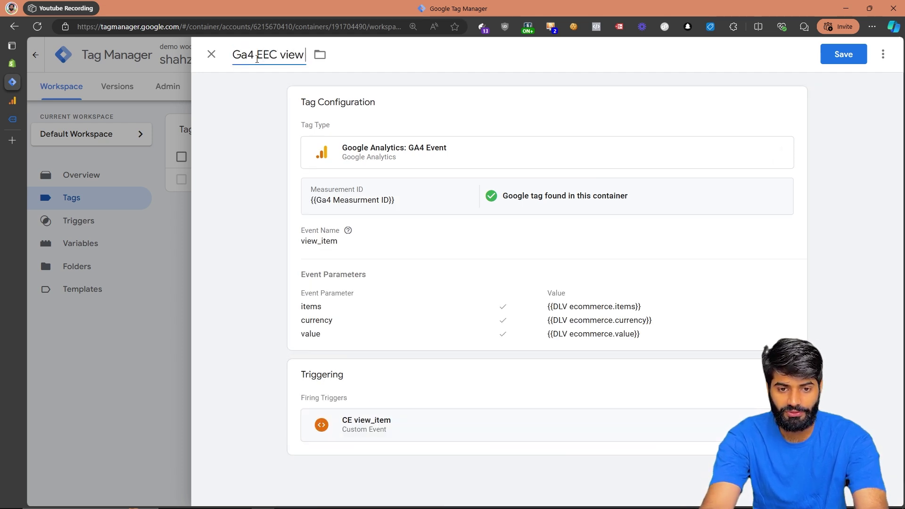
text(_item)
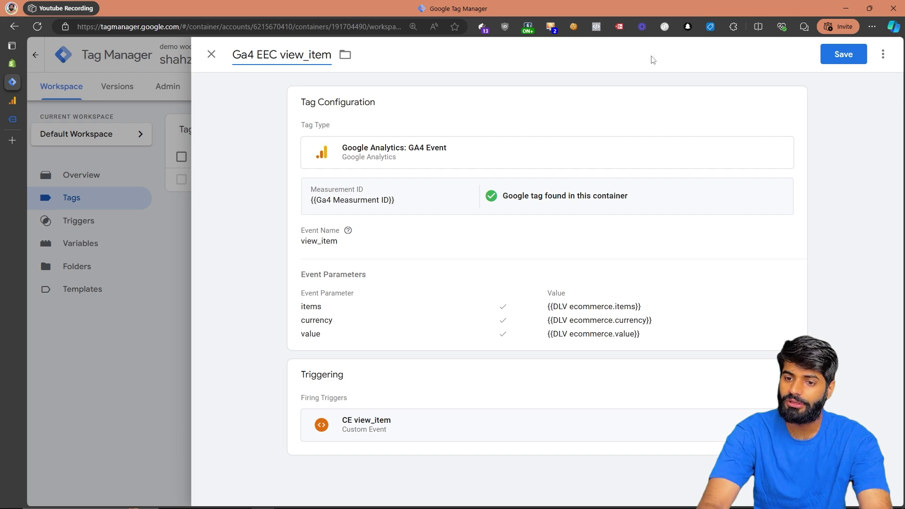
click(841, 54)
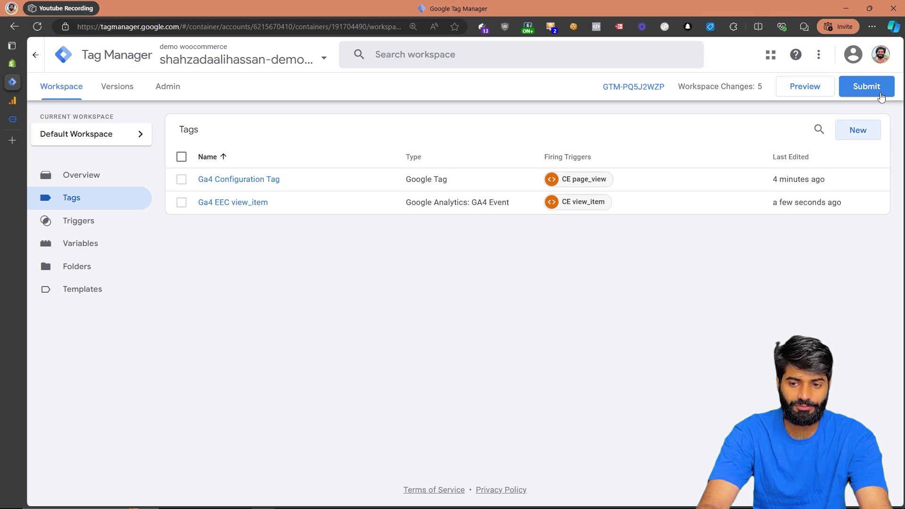
Step: Submit and publish the workspace changes, leaving the version name and description empty
click(854, 89)
click(867, 56)
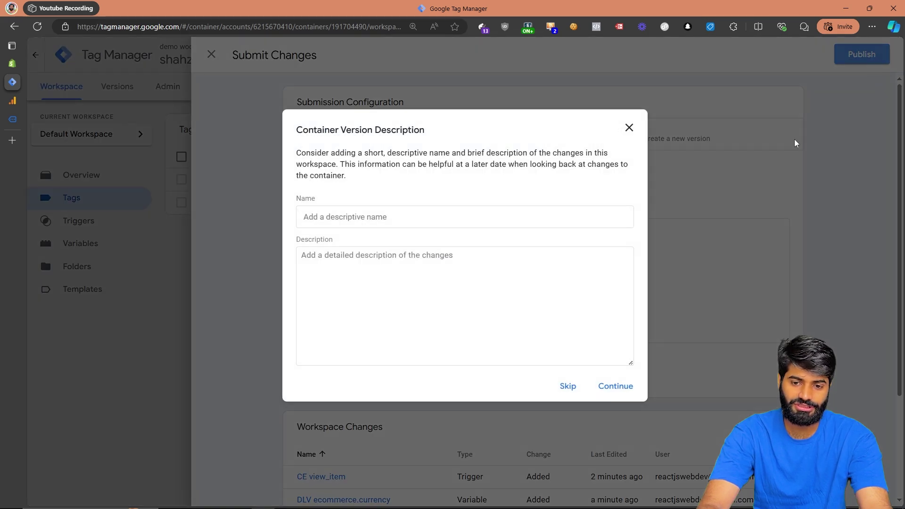
click(611, 394)
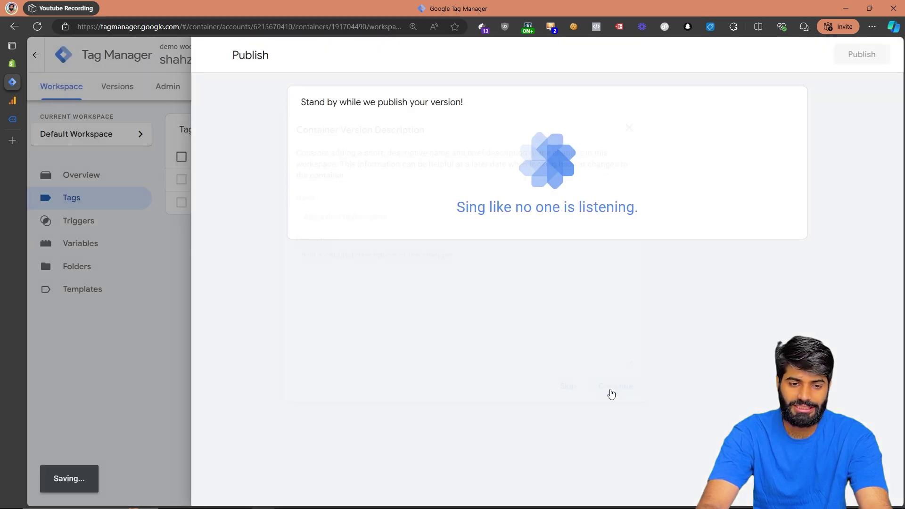
click(17, 121)
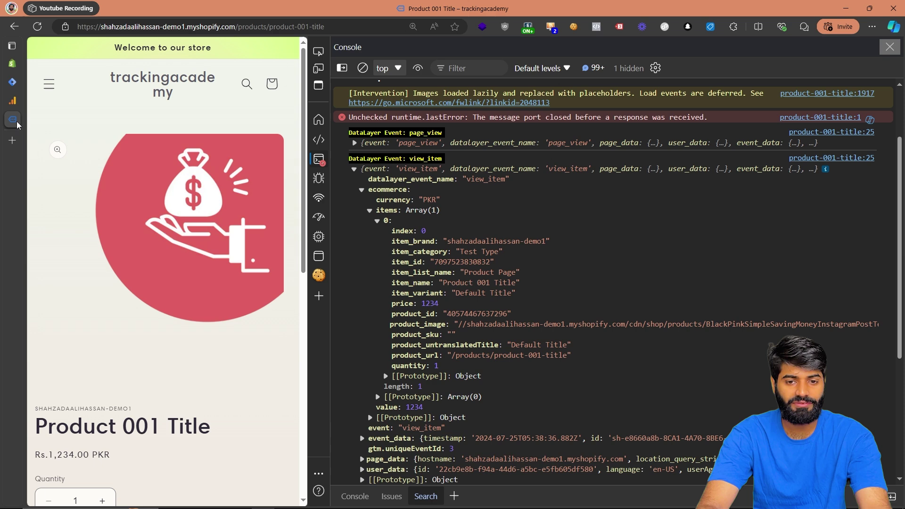
click(13, 82)
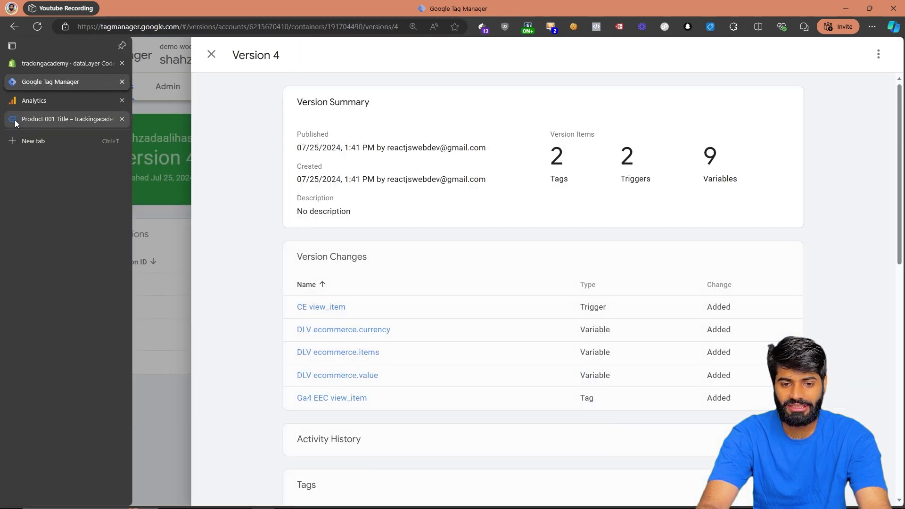
Step: Switch to the store's Product 001 Title page, reload it and check its tags with Tag Assistant Legacy
click(15, 120)
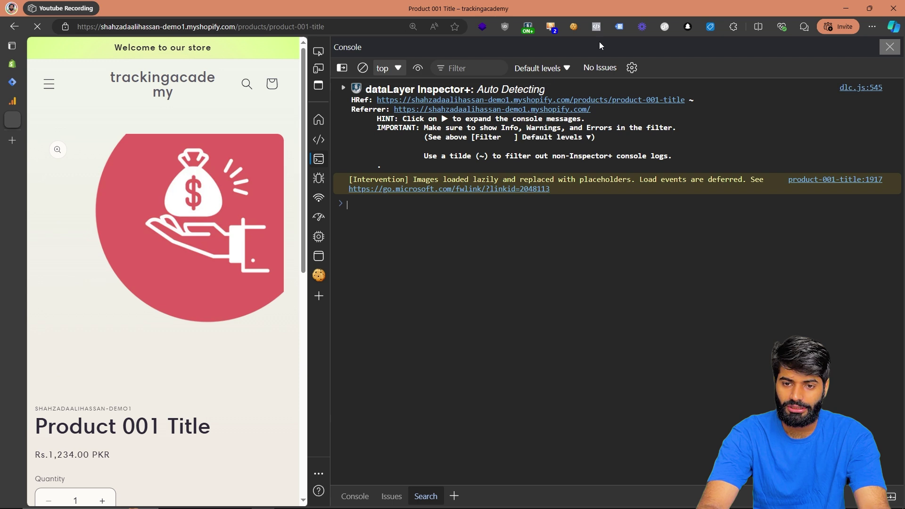
click(619, 27)
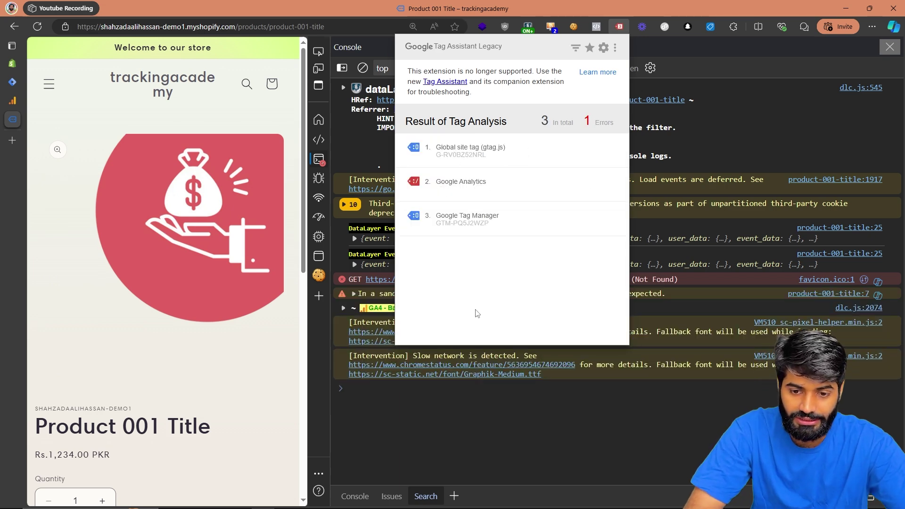
click(482, 392)
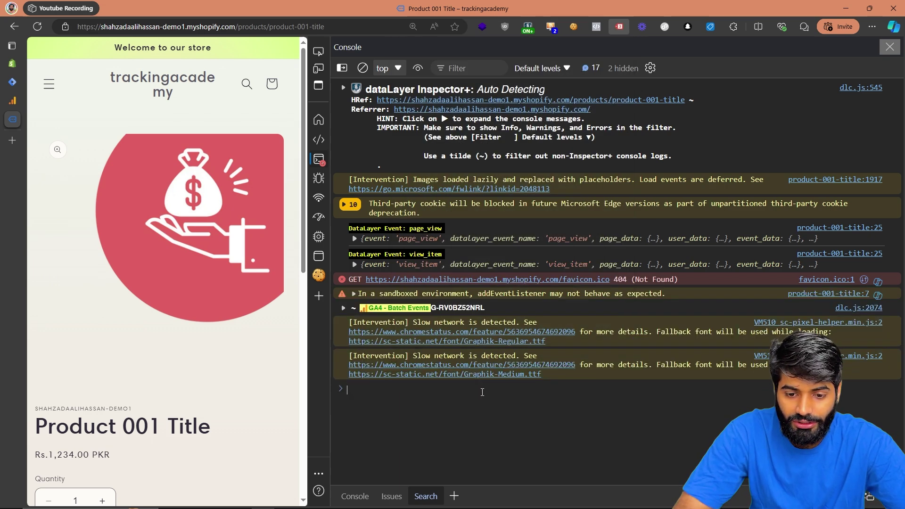
Step: Expand the view_item dataLayer event and the GA4 batch events in the console, and examine the product data, value and currency sent
click(423, 265)
scroll(443, 330, down, 1)
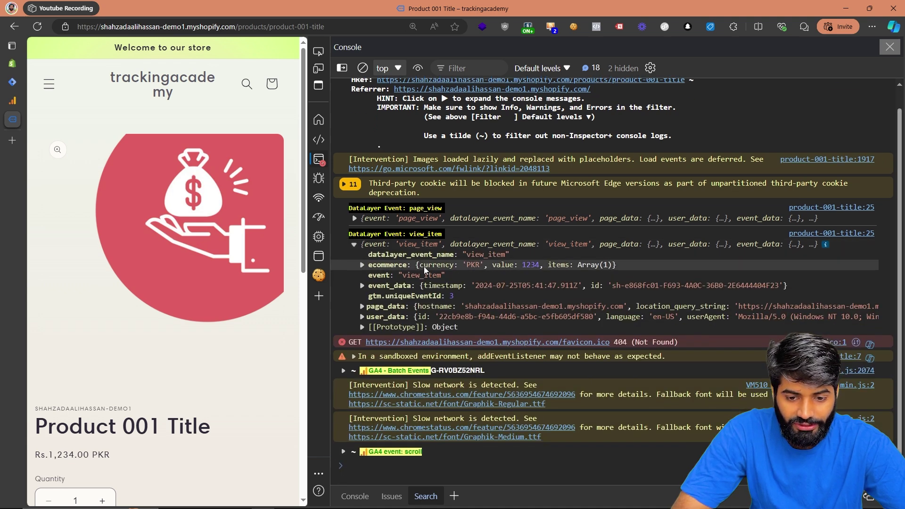
click(457, 371)
scroll(457, 354, down, 4)
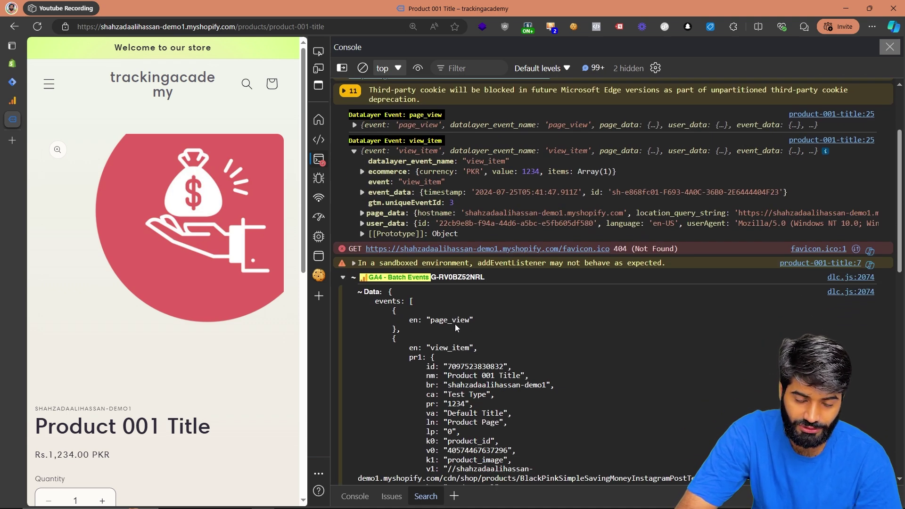
scroll(455, 357, down, 3)
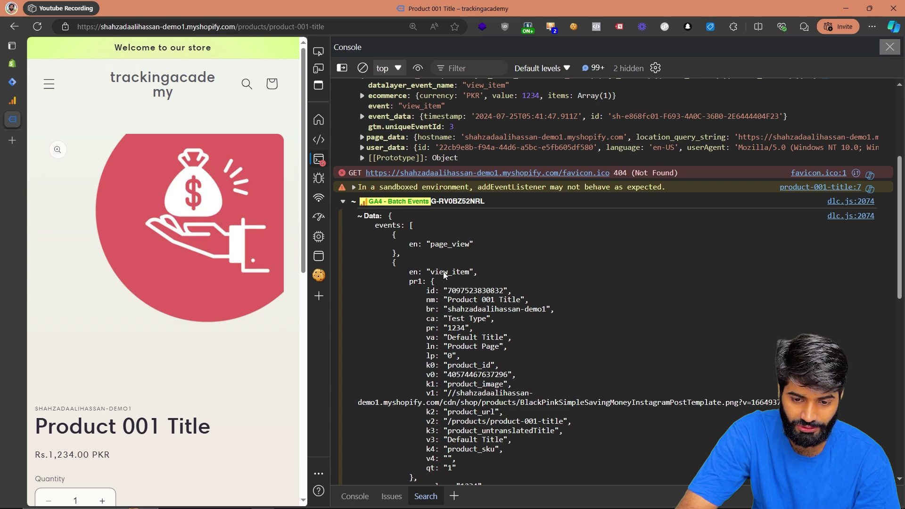
drag(402, 282, 541, 465)
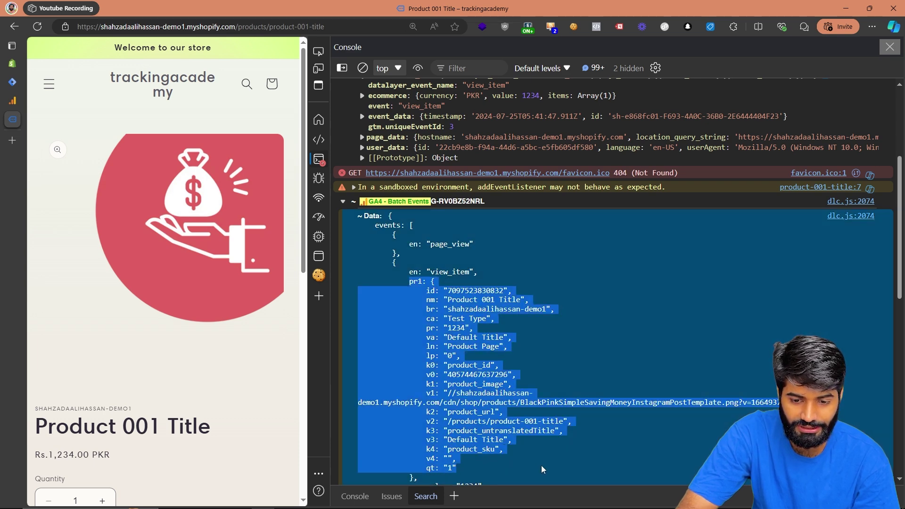
scroll(541, 466, down, 8)
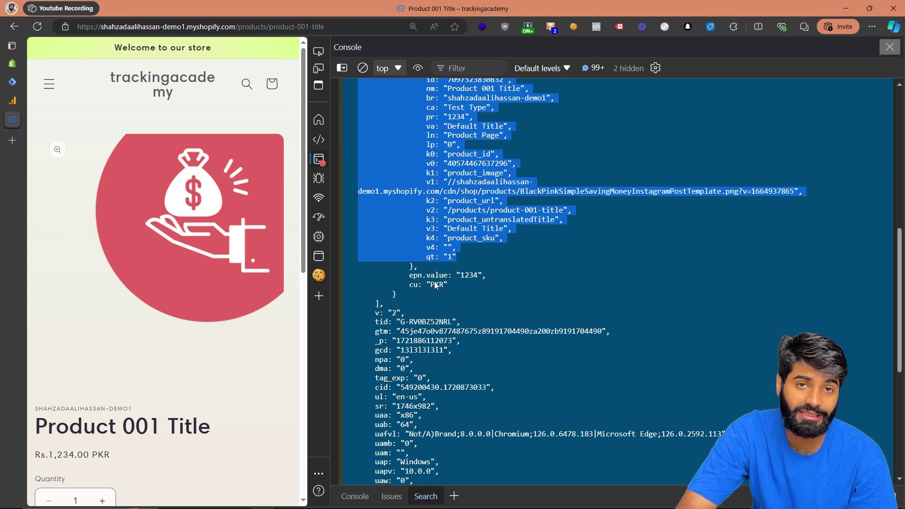
Step: Open the network requests filtered by collect and examine the payloads of the last two requests for their event names
click(318, 198)
click(422, 354)
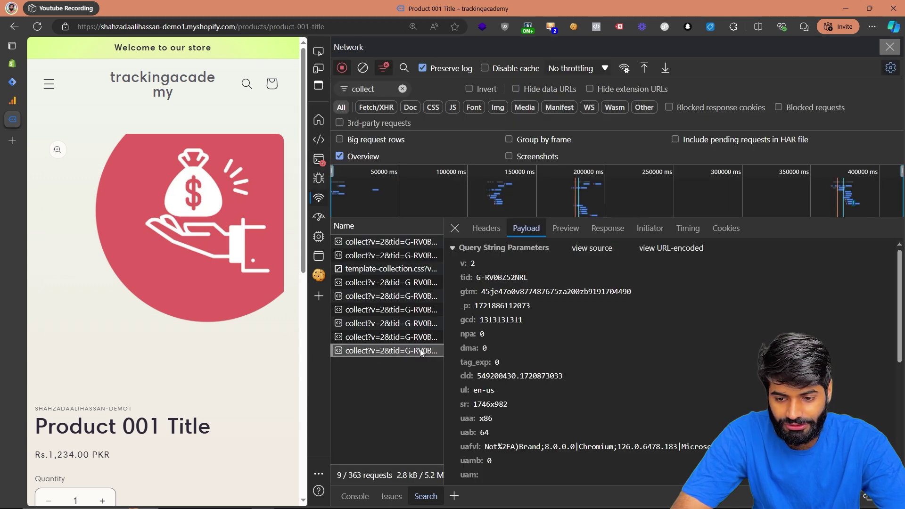
scroll(540, 363, down, 5)
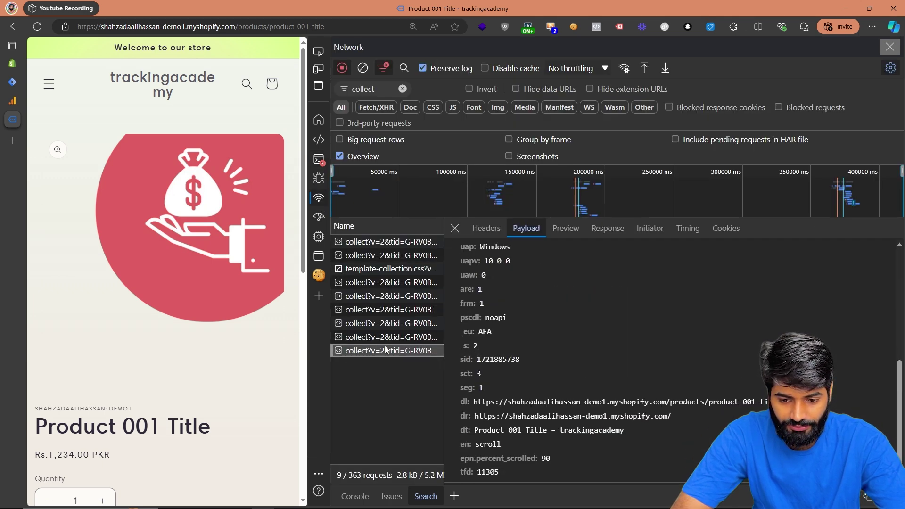
click(365, 338)
scroll(559, 345, down, 6)
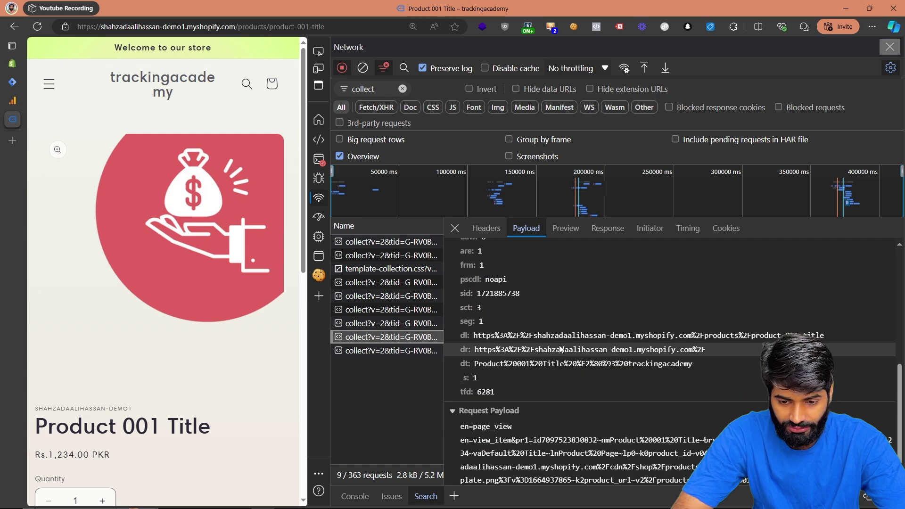
scroll(552, 344, up, 3)
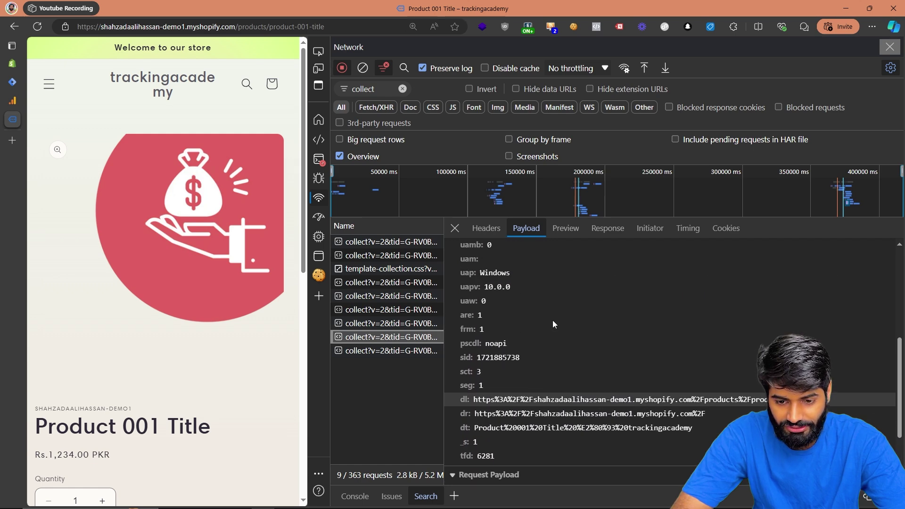
scroll(552, 344, up, 3)
scroll(552, 344, down, 6)
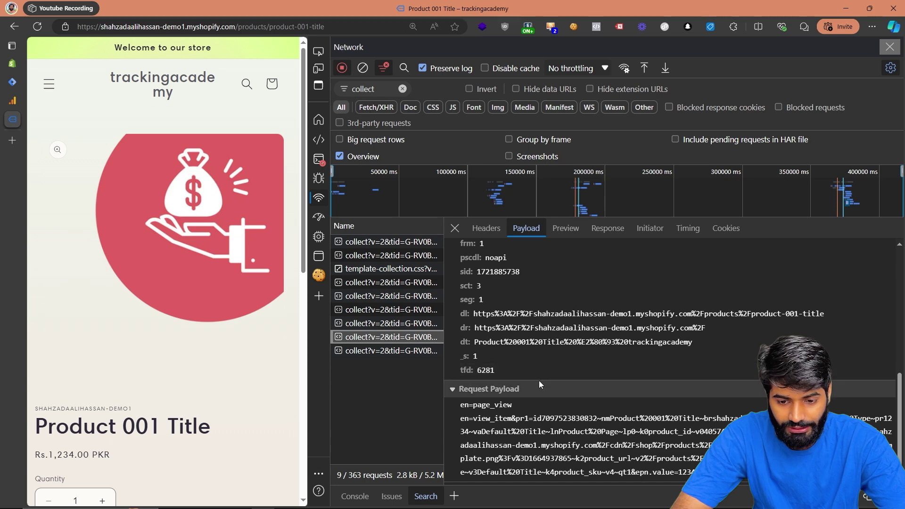
Step: Examine the payloads of the two earlier collect requests for the product page, and highlight the view_item event name in the batched request
click(387, 323)
scroll(606, 369, down, 5)
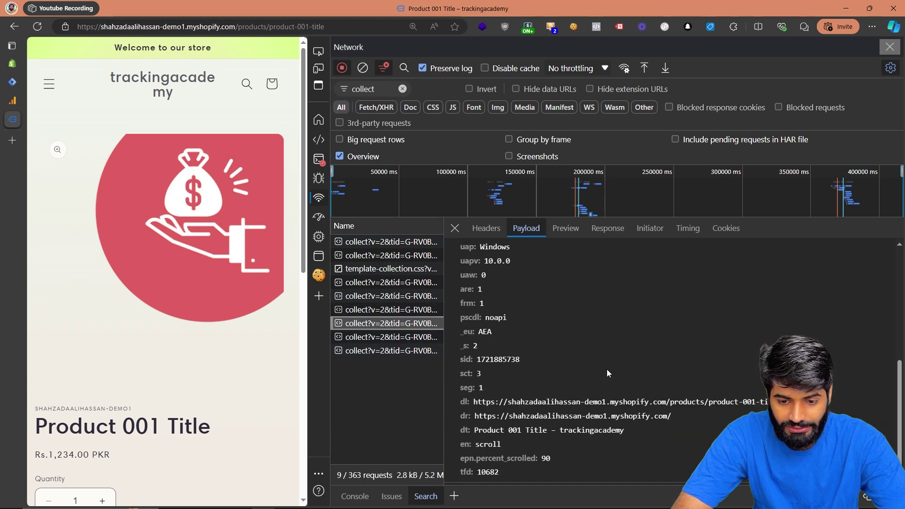
click(387, 309)
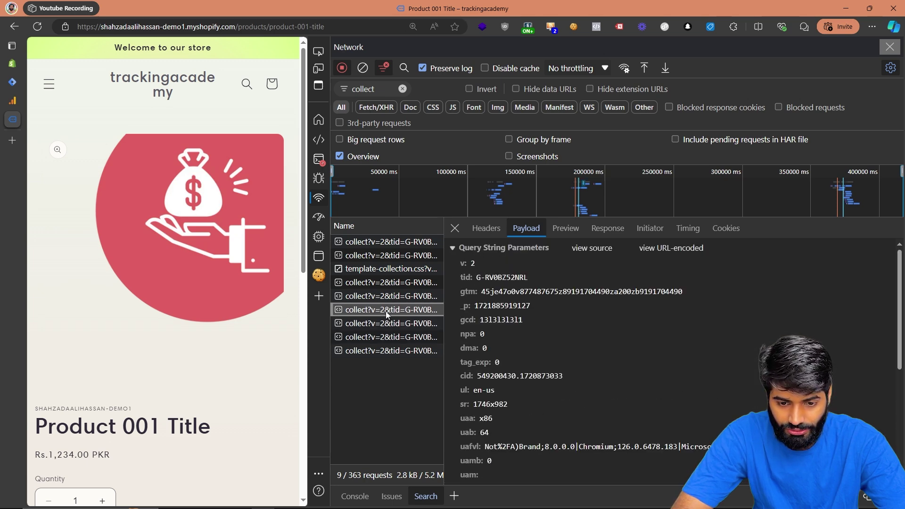
scroll(609, 365, down, 3)
scroll(609, 366, down, 2)
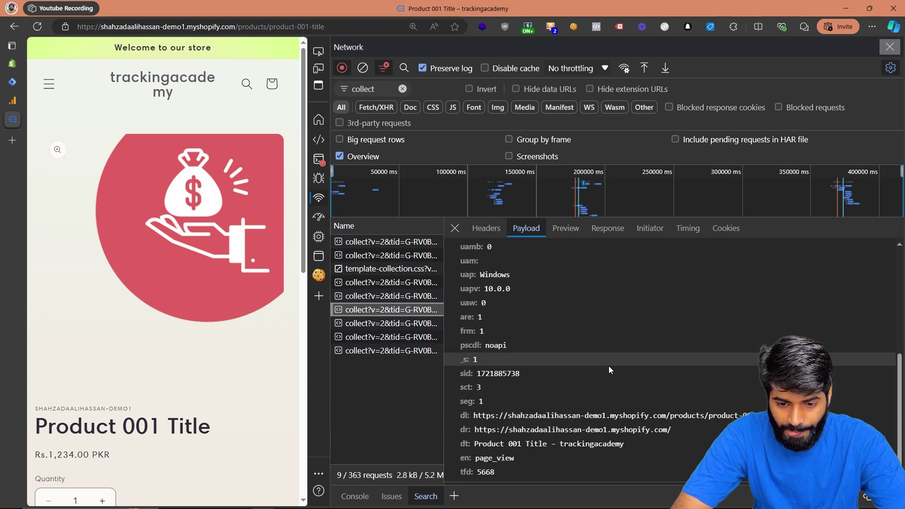
click(414, 336)
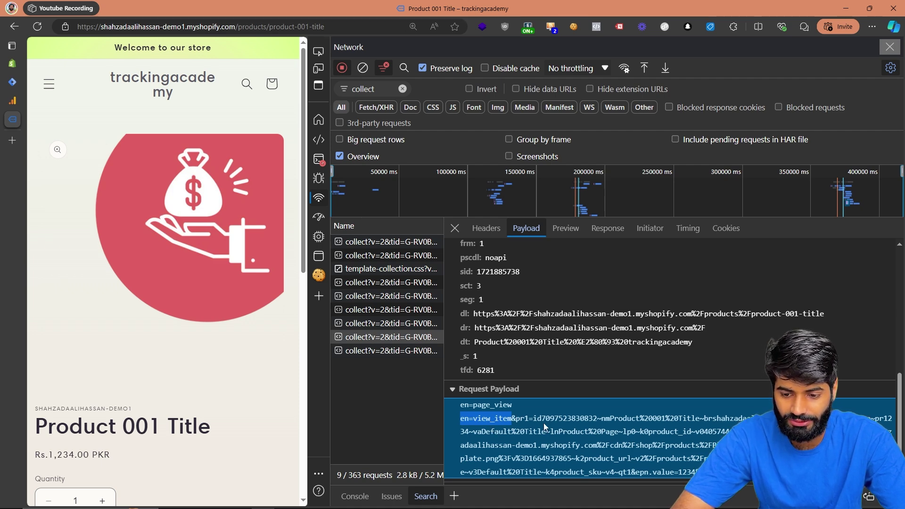
Step: Switch to Google Analytics and check the event counts by event name in the Realtime overview
click(16, 102)
click(73, 119)
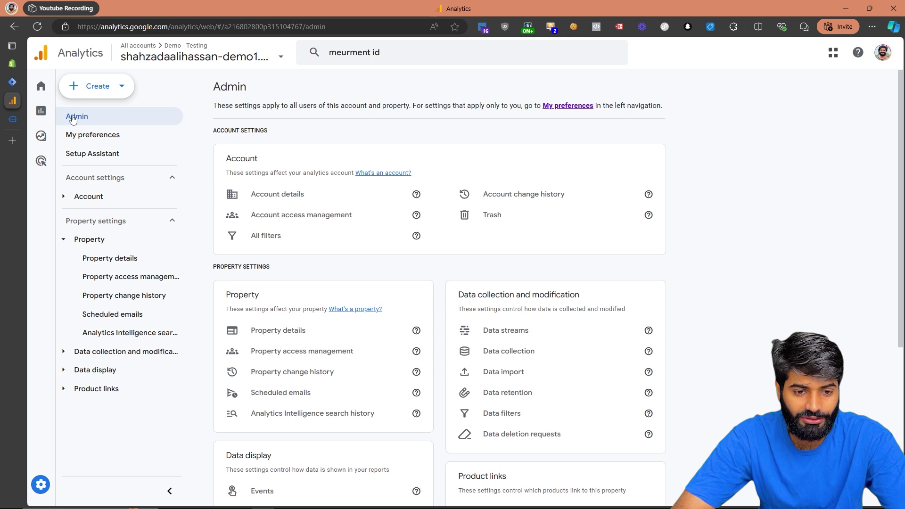
click(42, 114)
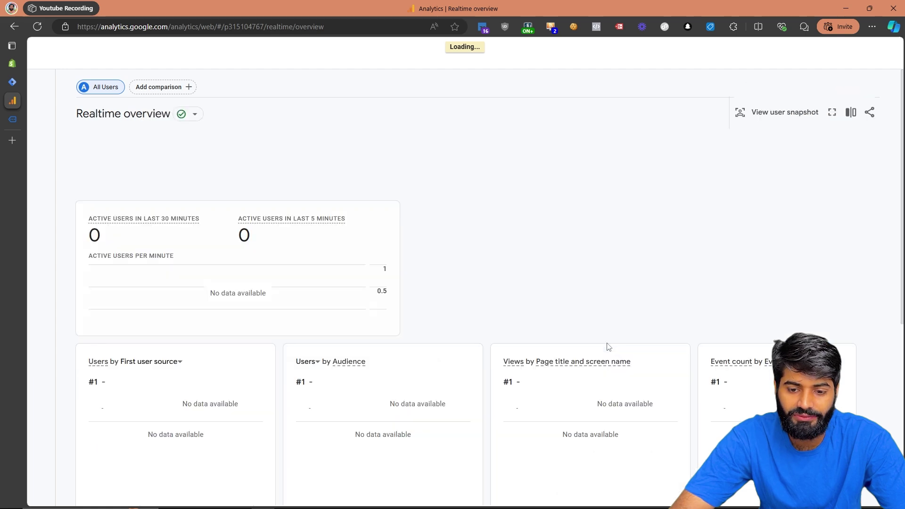
scroll(567, 353, down, 5)
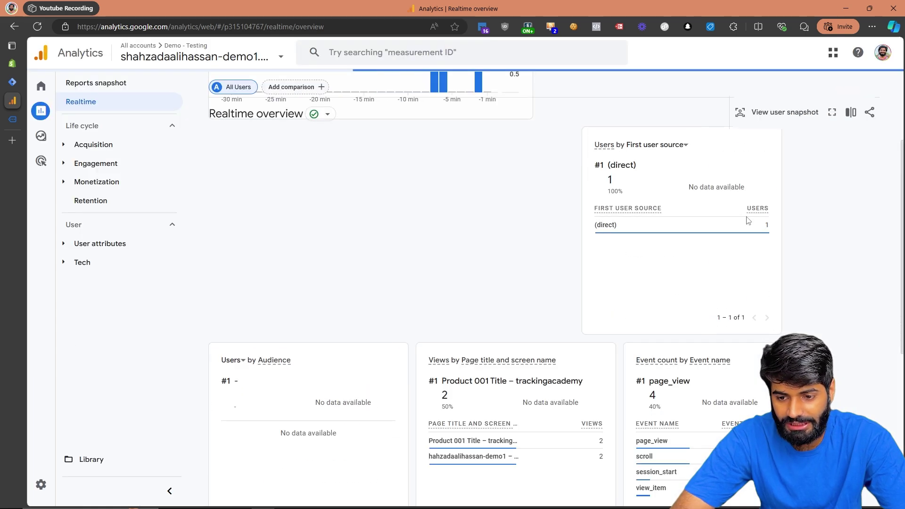
scroll(722, 330, down, 3)
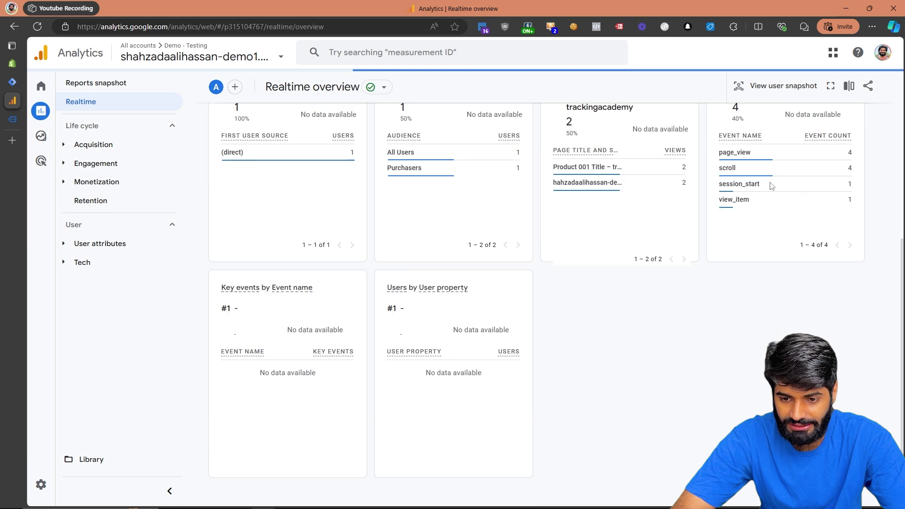
Step: Review all parameters of the view_item event in the Realtime overview and show the recorded values of its currency parameter
click(753, 201)
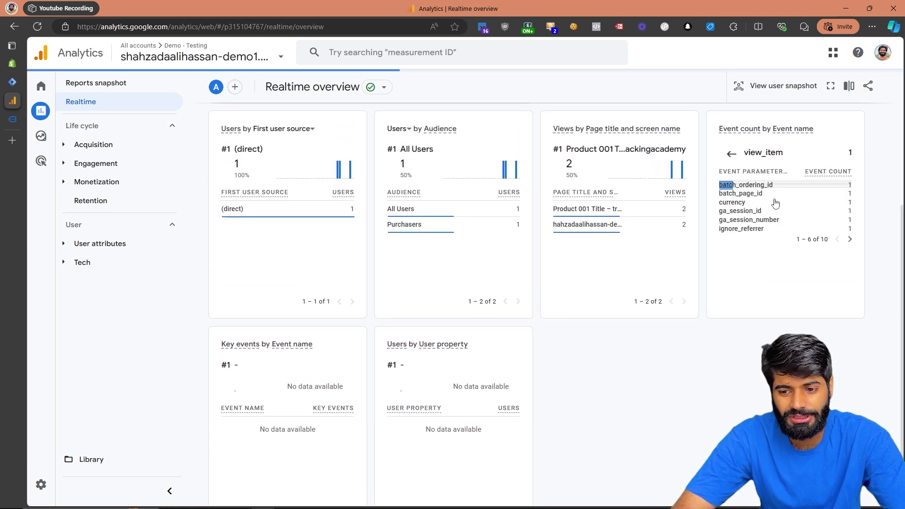
click(848, 305)
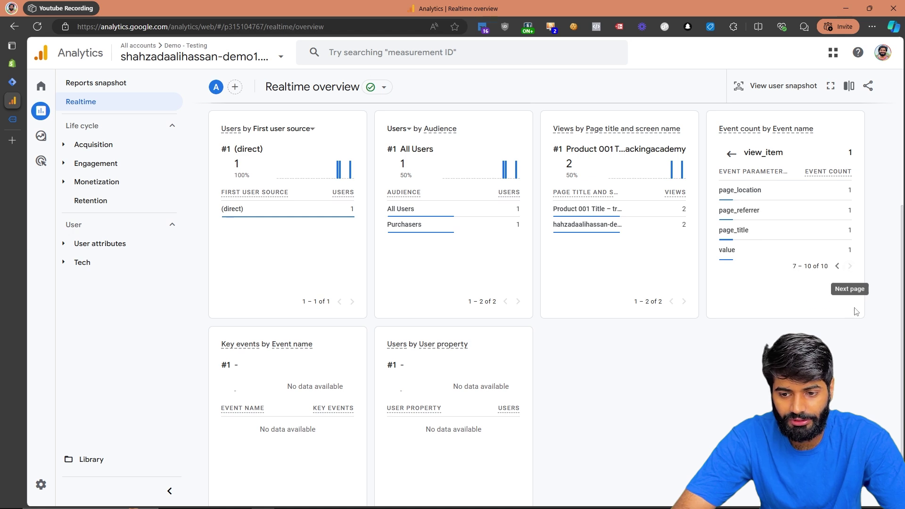
mouse_move(829, 298)
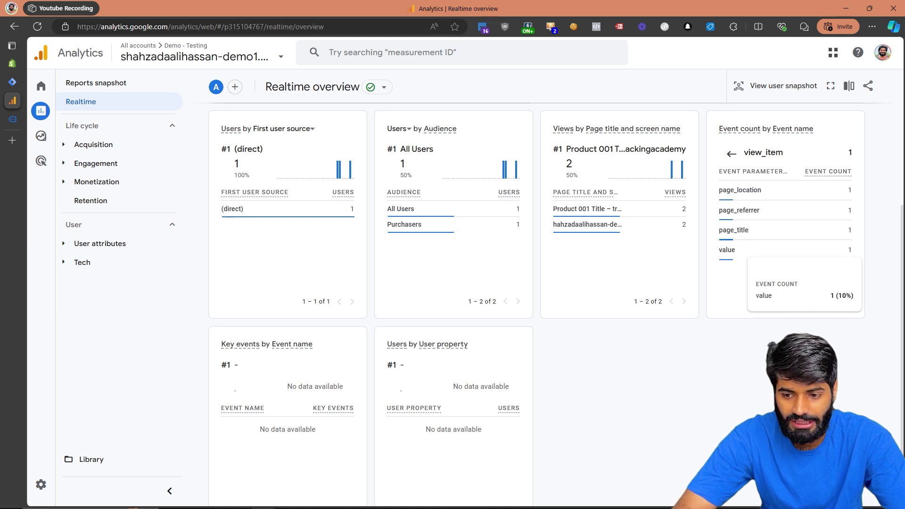
click(837, 306)
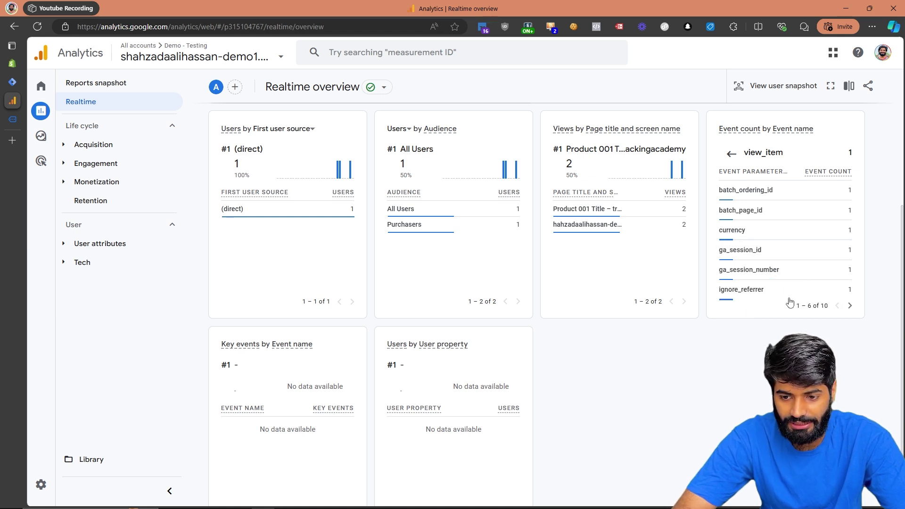
click(749, 232)
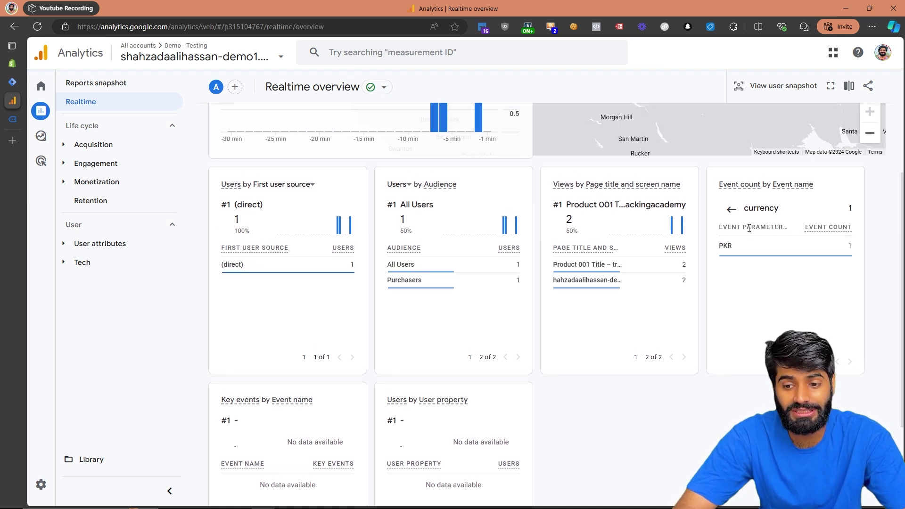
Step: Review the item table of the Ecommerce purchases report under Monetization, and the funnel of the Purchase journey report
click(115, 182)
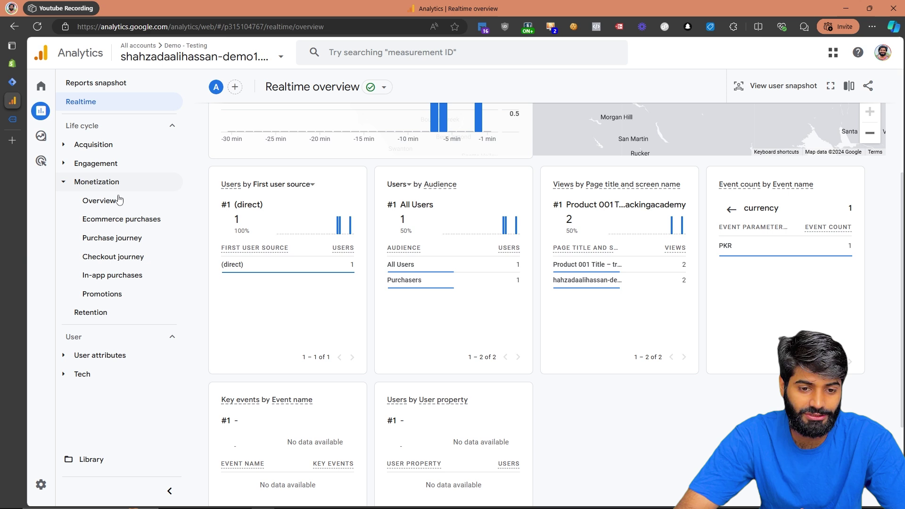
click(119, 225)
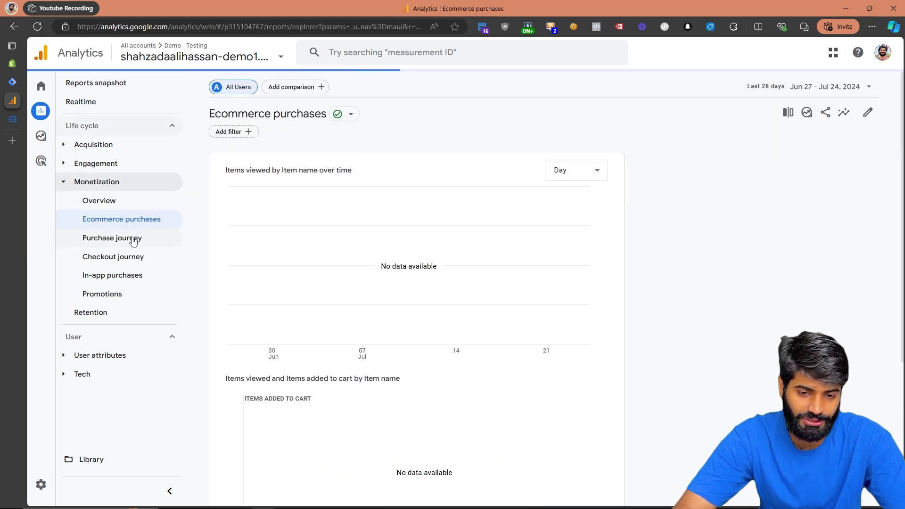
scroll(372, 240, down, 1)
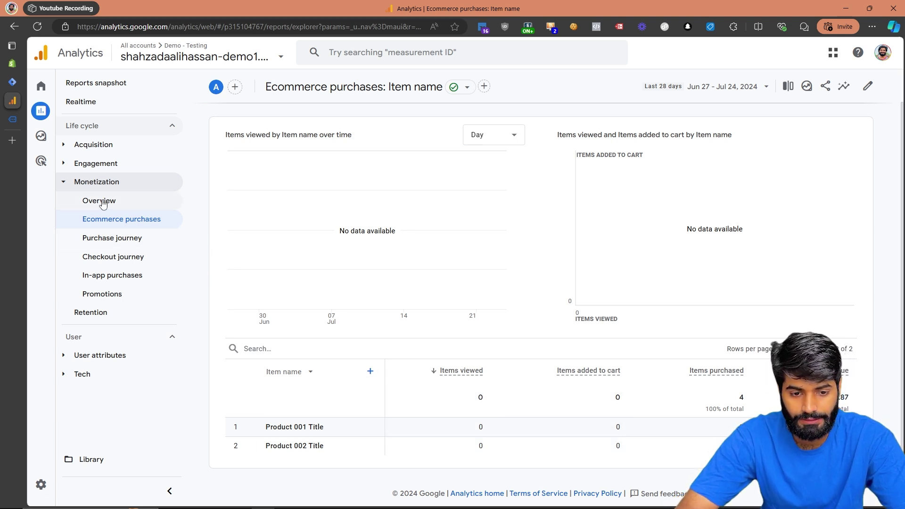
click(103, 241)
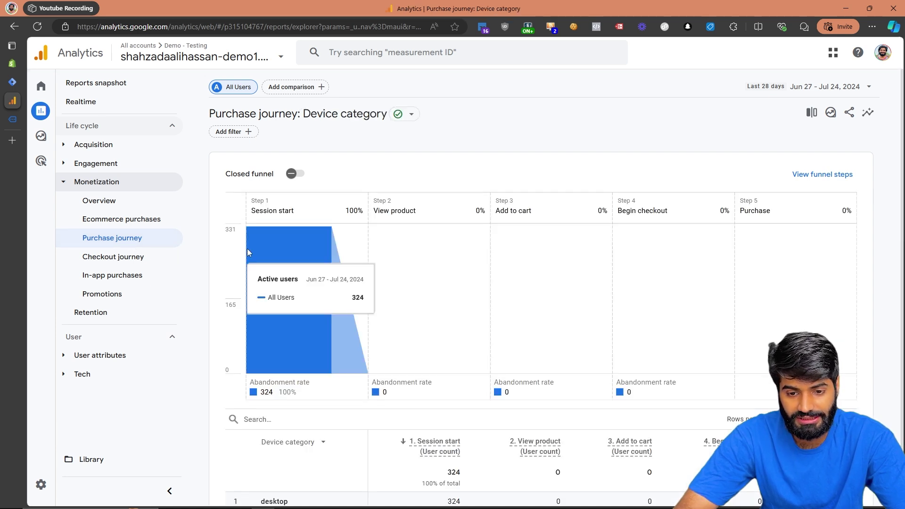
scroll(247, 250, down, 1)
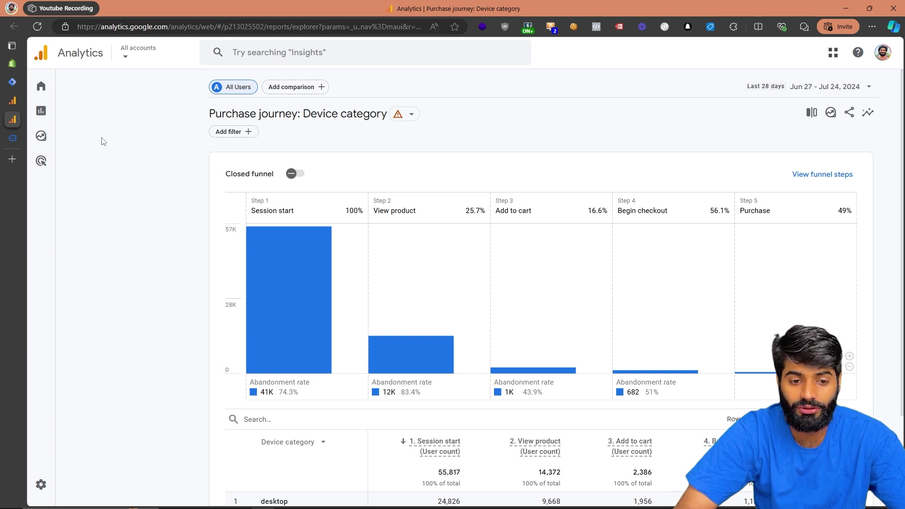
Step: In the second Analytics property, examine the Purchase journey as an open funnel and the item table of the Ecommerce purchases report
click(42, 116)
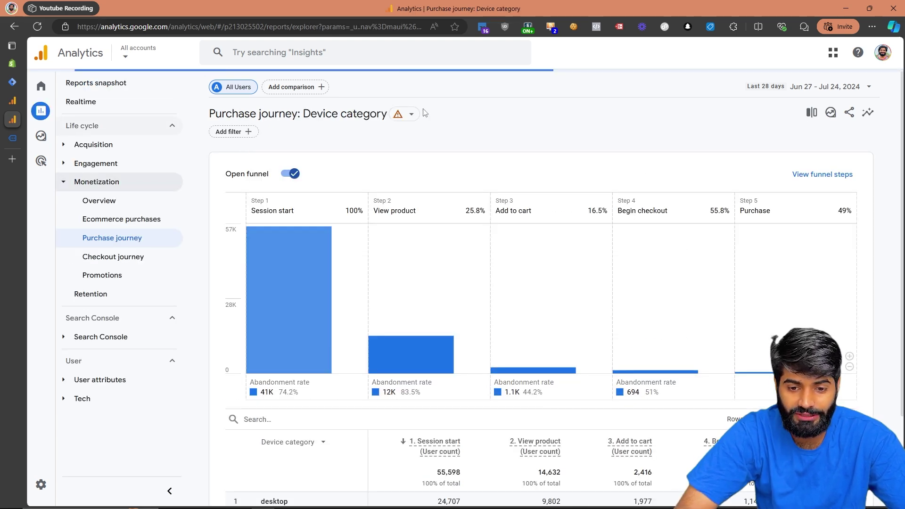
mouse_move(405, 367)
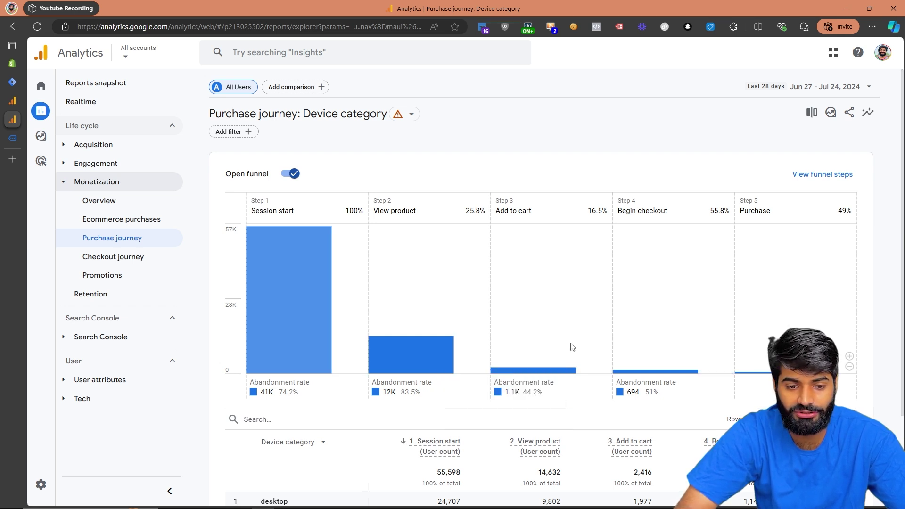
click(159, 217)
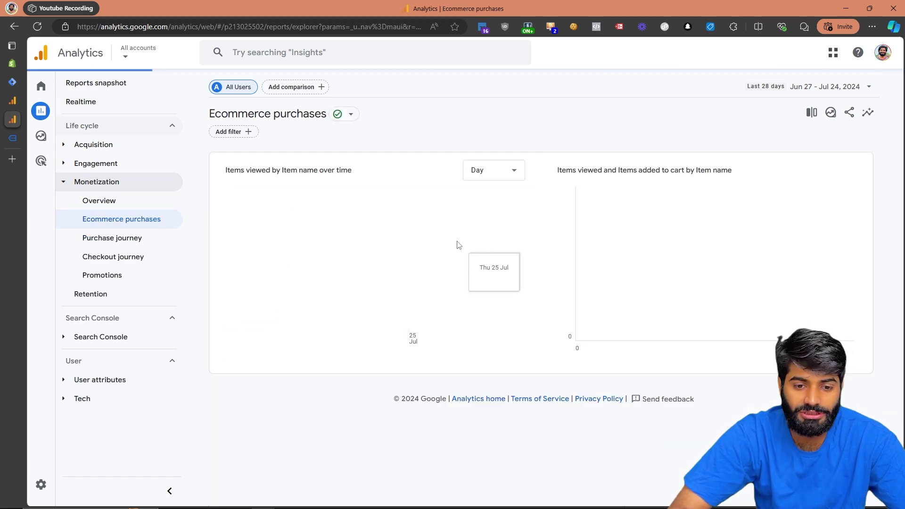
scroll(457, 245, down, 1)
scroll(457, 245, down, 4)
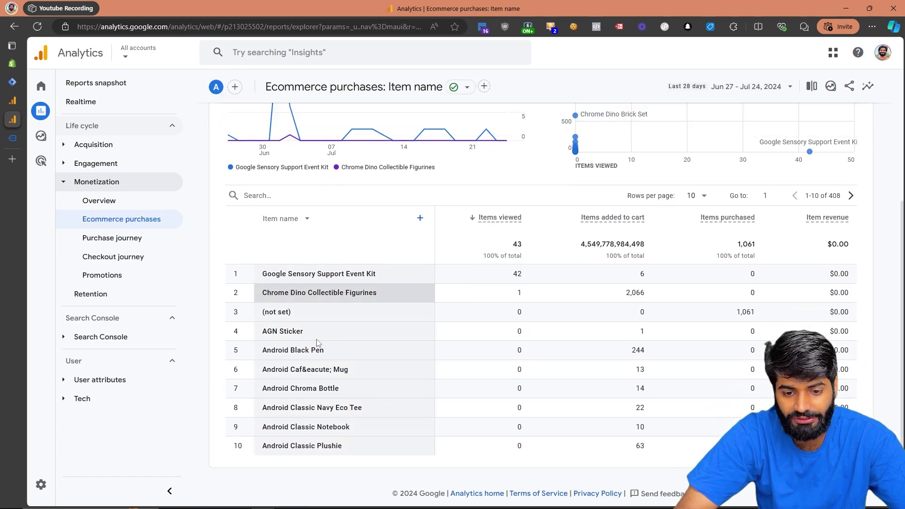